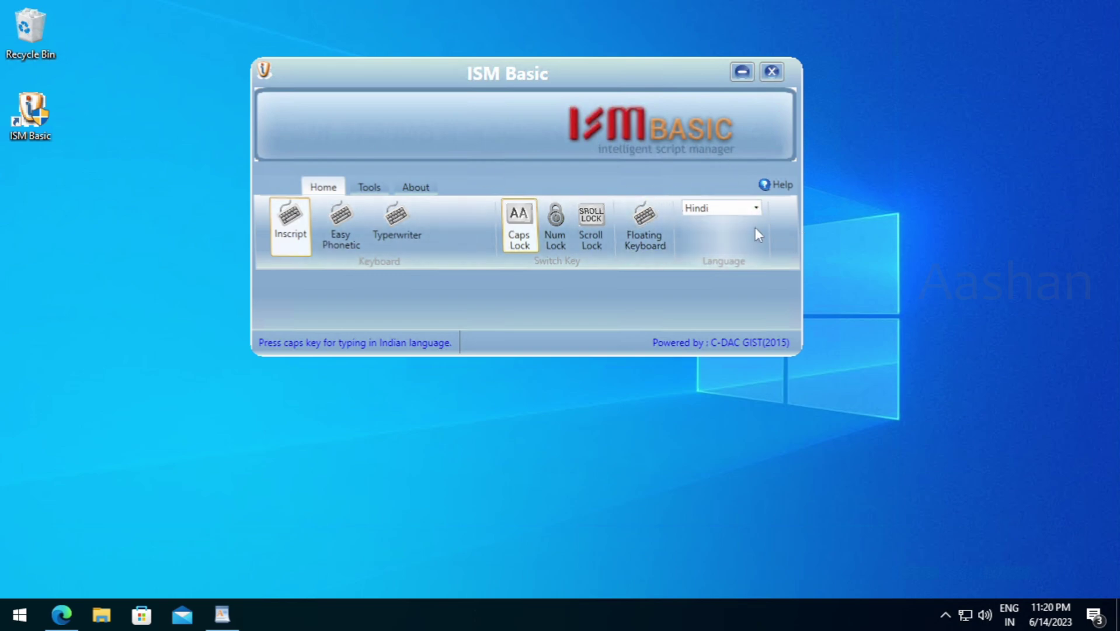
Step: Change ISM Basic's typing language from Hindi to Malayalam in the Language list
{"action": "left_click", "coordinate": [750, 209]}
{"action": "left_click", "coordinate": [745, 208]}
{"action": "left_click", "coordinate": [742, 210]}
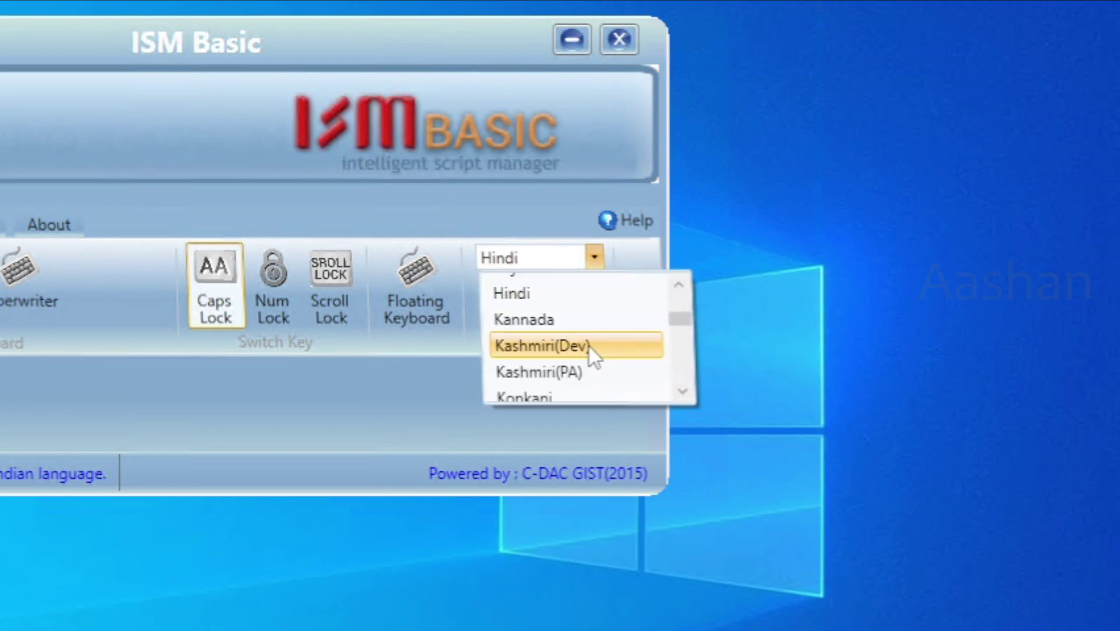
{"action": "scroll", "coordinate": [578, 364], "scroll_direction": "down", "scroll_amount": 5}
{"action": "scroll", "coordinate": [575, 364], "scroll_direction": "down", "scroll_amount": 1}
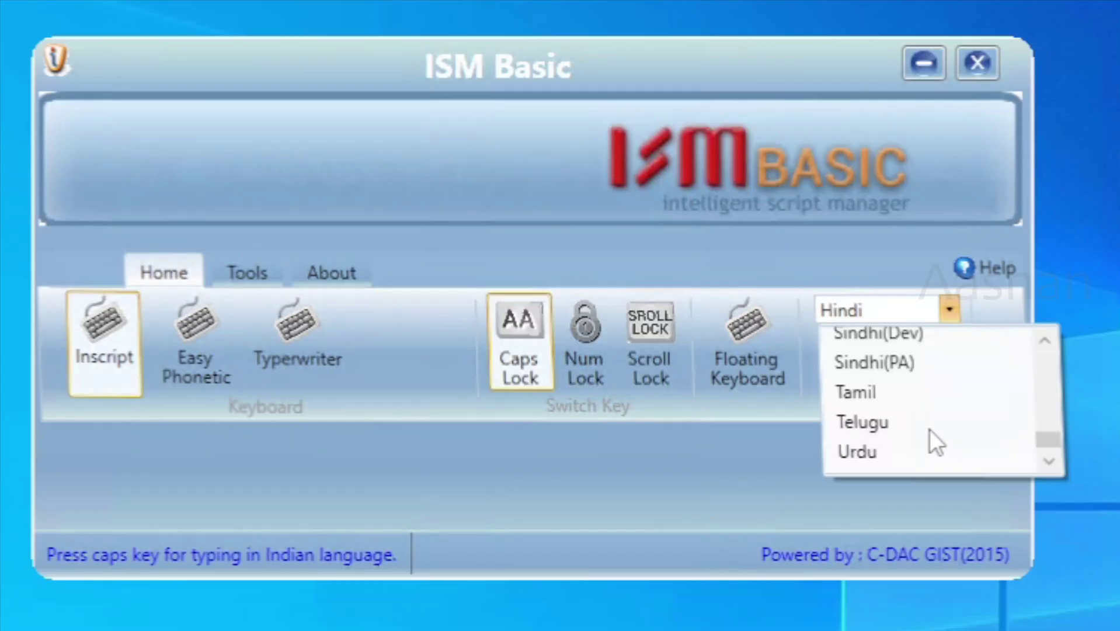
{"action": "scroll", "coordinate": [574, 362], "scroll_direction": "up", "scroll_amount": 1}
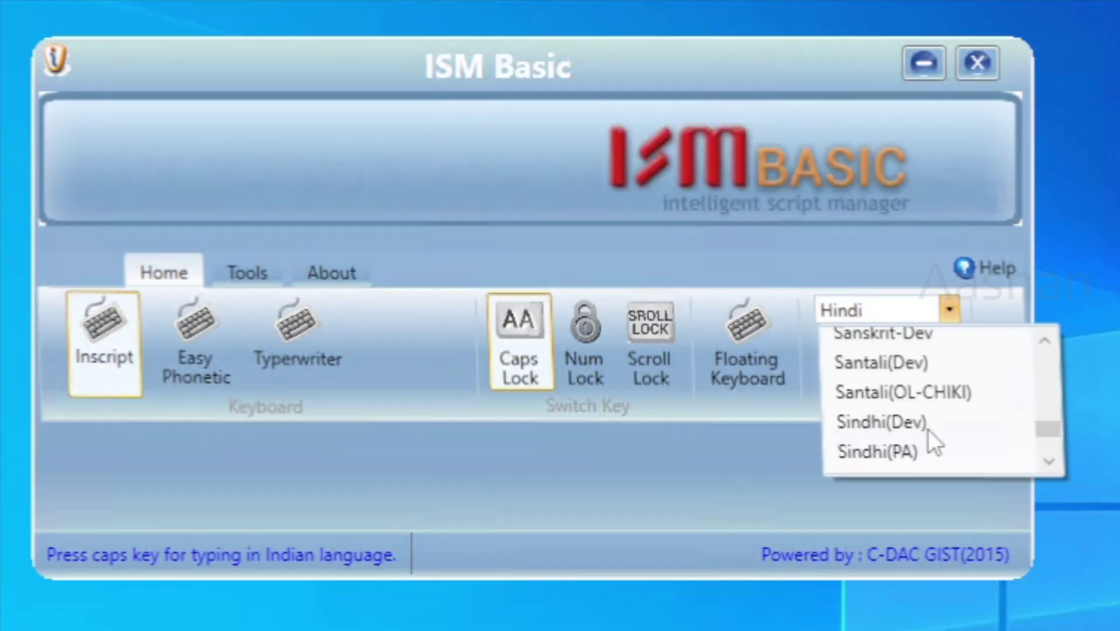
{"action": "scroll", "coordinate": [927, 428], "scroll_direction": "up", "scroll_amount": 4}
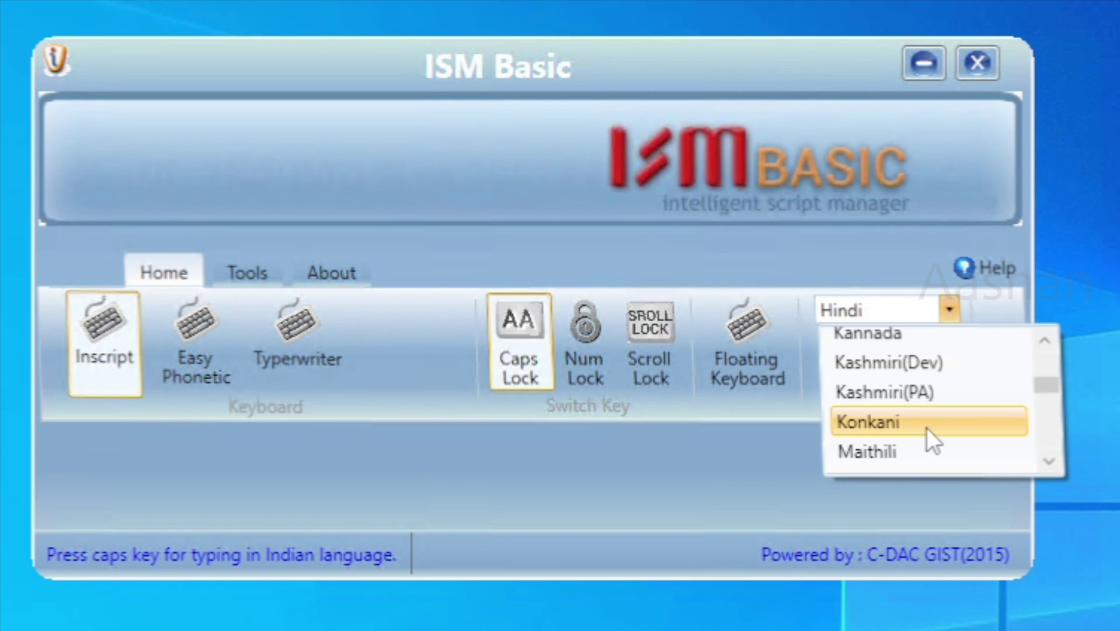
{"action": "scroll", "coordinate": [925, 412], "scroll_direction": "down", "scroll_amount": 1}
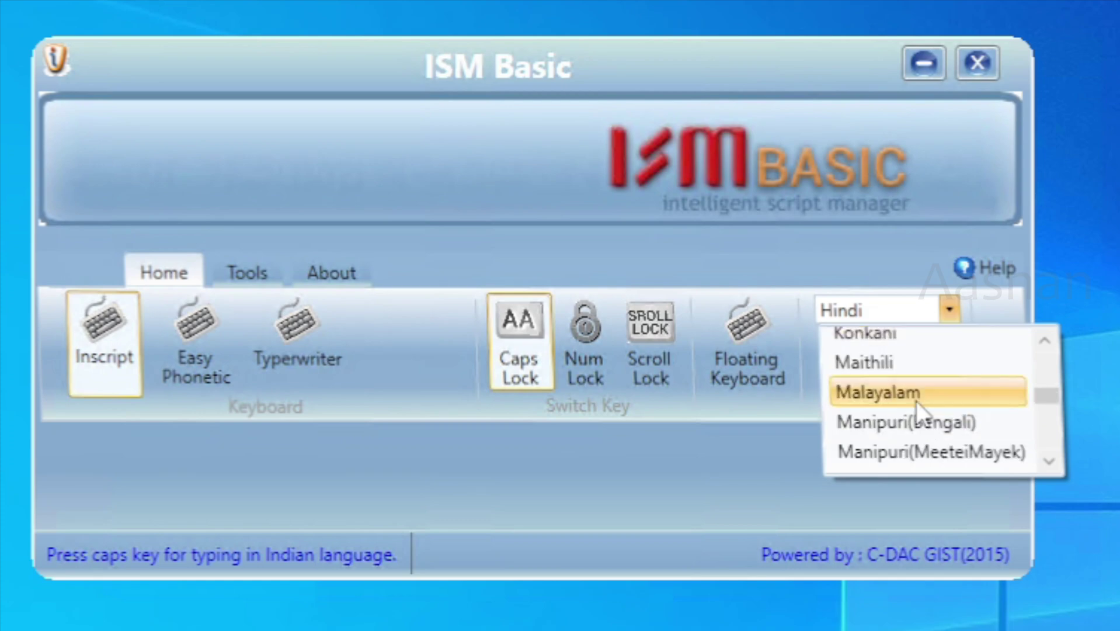
{"action": "left_click", "coordinate": [917, 400]}
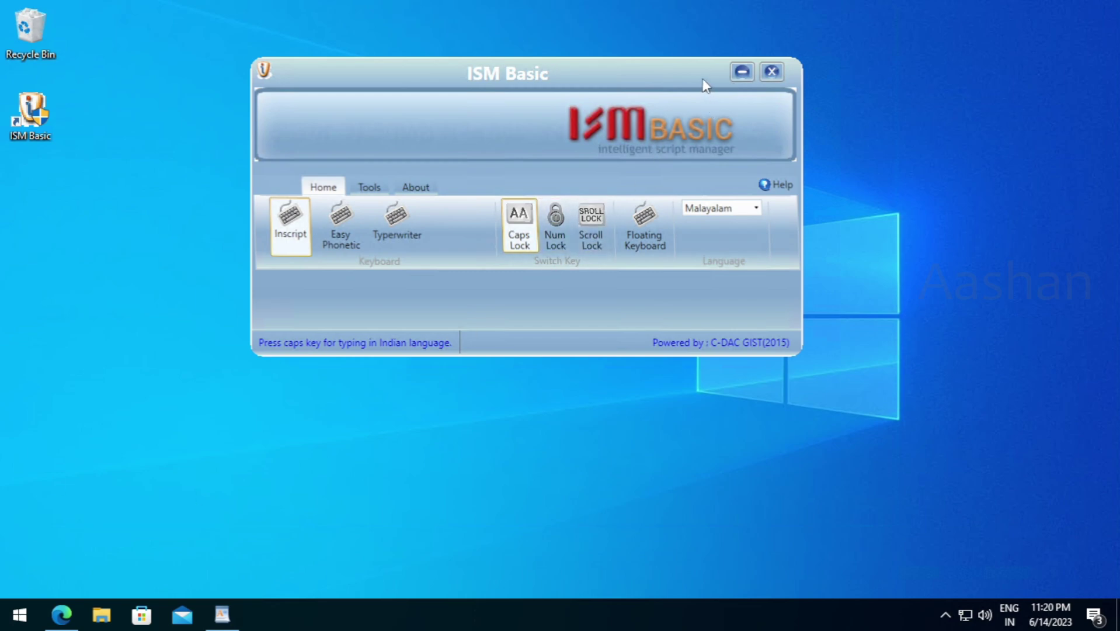
{"action": "key", "text": "super"}
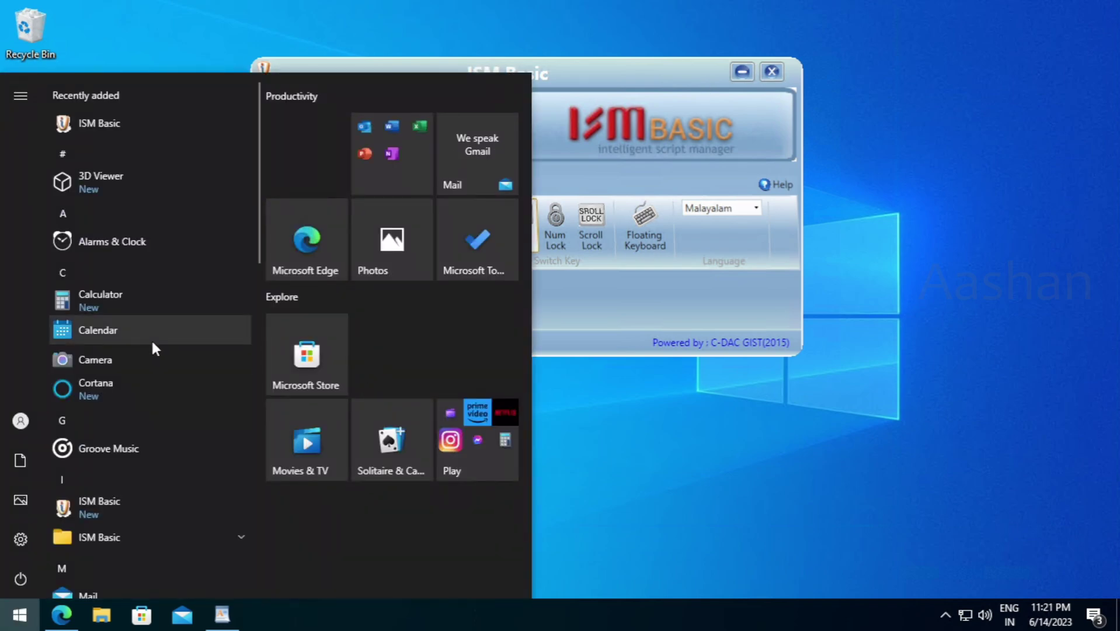
Step: Launch the On-Screen Keyboard via osk, move it below ISM Basic, and turn Caps on
{"action": "type", "text": "osk"}
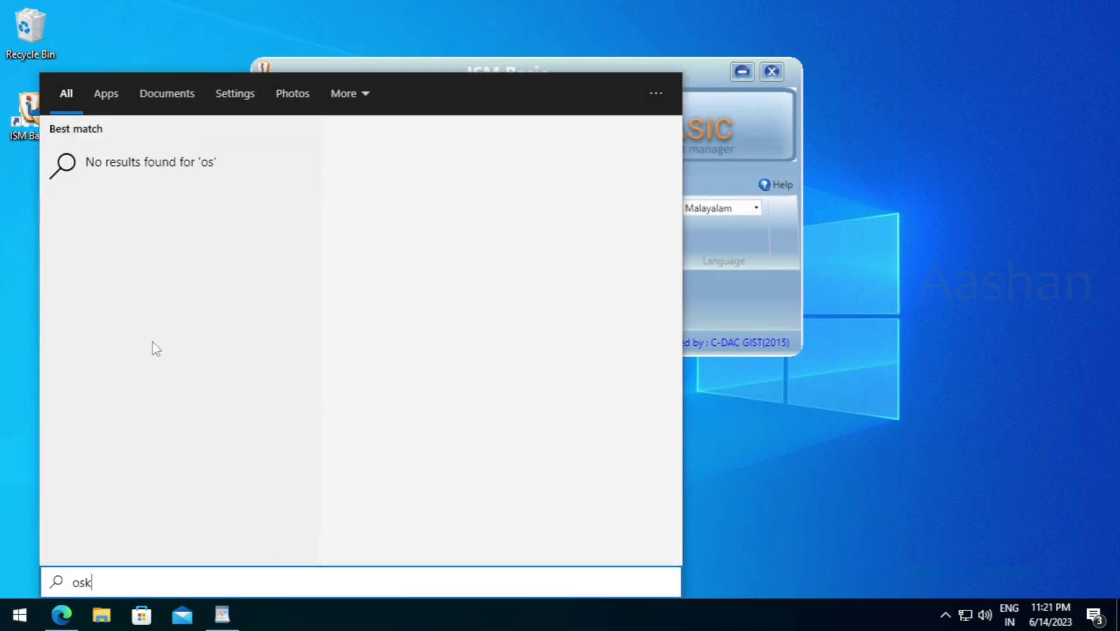
{"action": "left_click", "coordinate": [599, 295]}
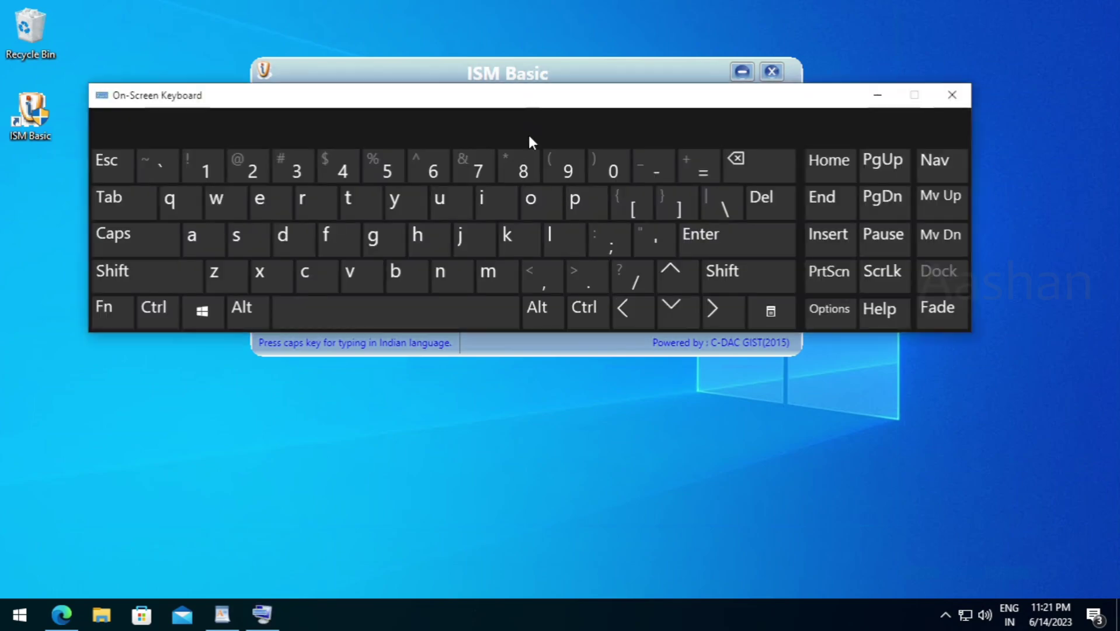
{"action": "left_click_drag", "start_coordinate": [531, 140], "coordinate": [549, 388]}
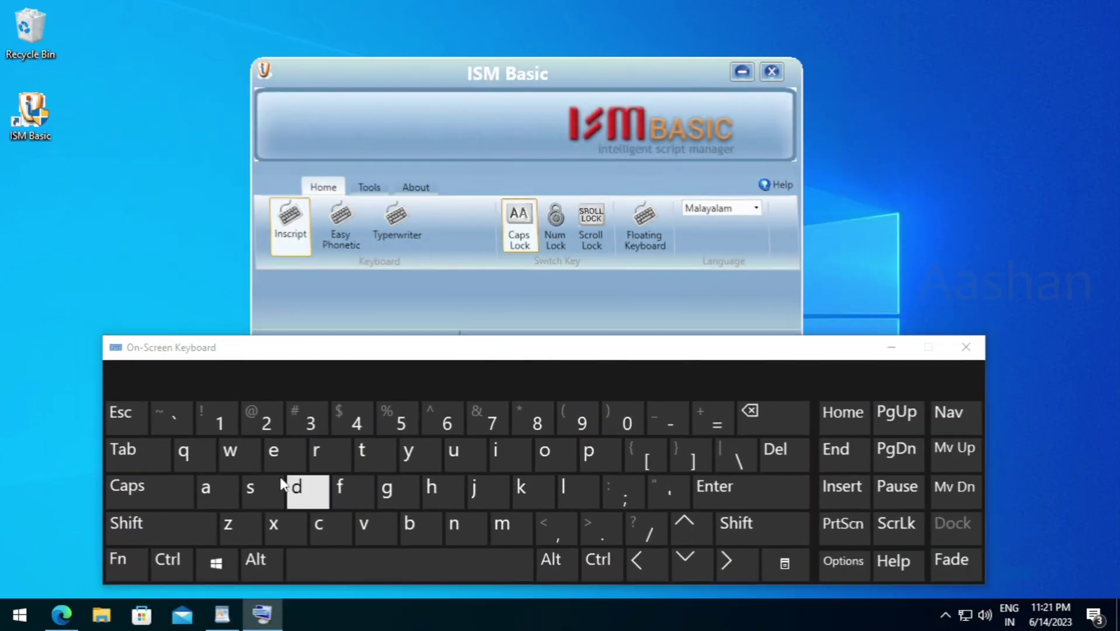
{"action": "left_click", "coordinate": [161, 490]}
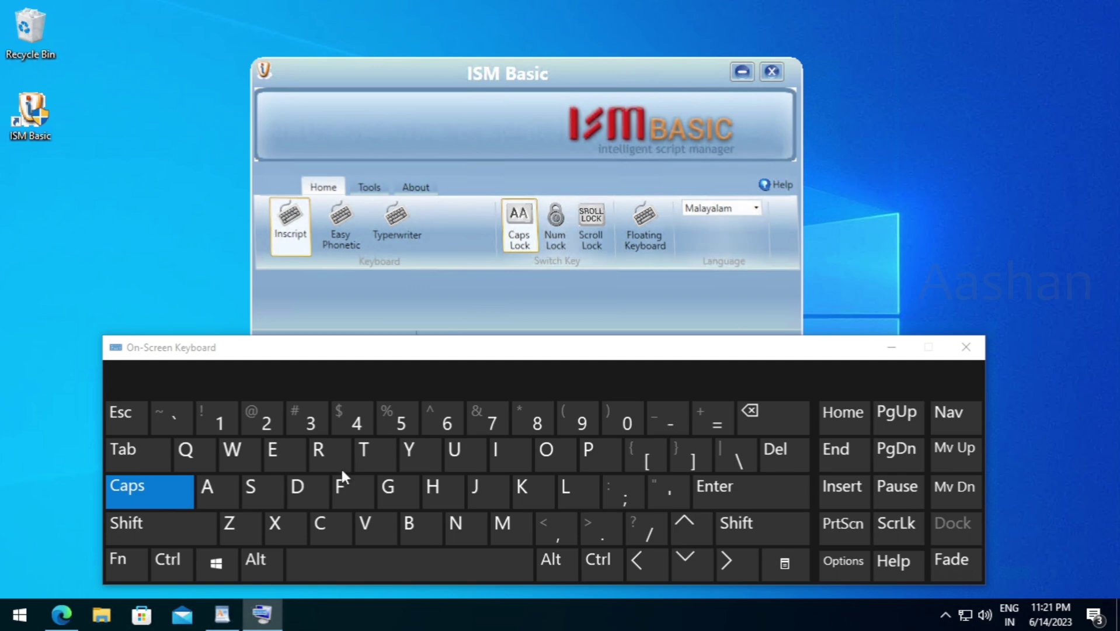
{"action": "left_click", "coordinate": [222, 614]}
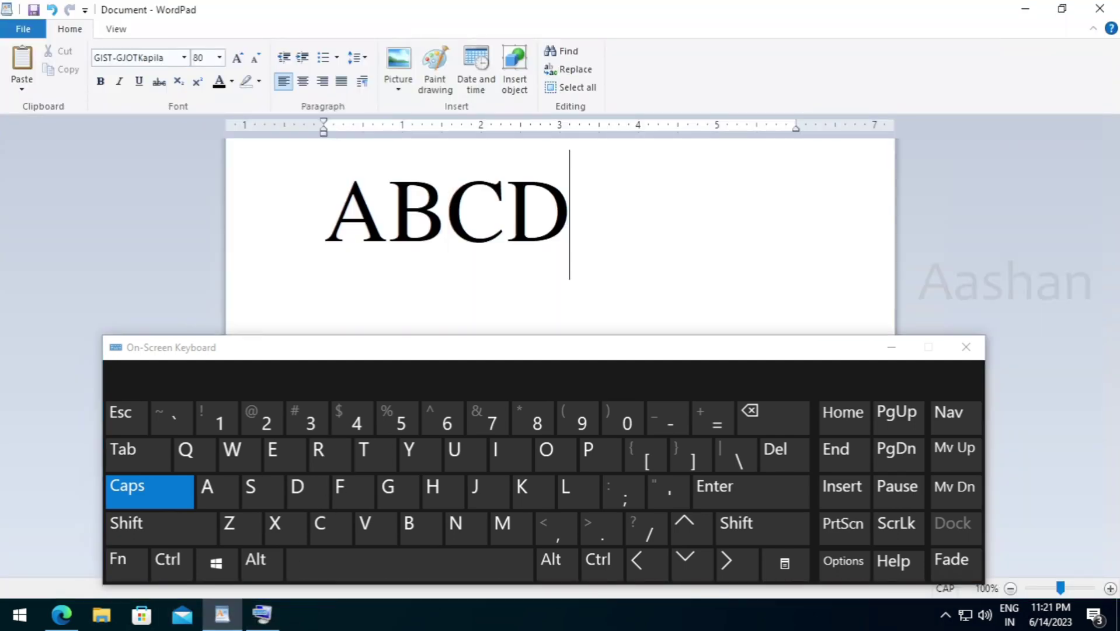
Step: Delete the ABCD text and set the font to MLOT-Karthika
{"action": "left_click", "coordinate": [308, 226]}
{"action": "key", "text": "Delete"}
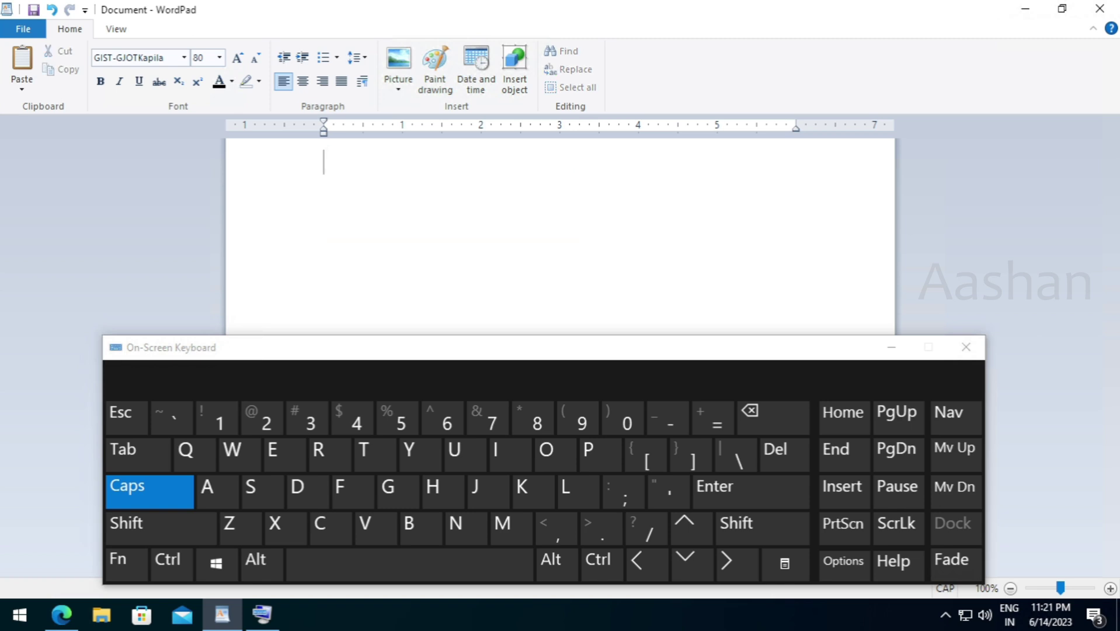
{"action": "left_click", "coordinate": [183, 59]}
{"action": "scroll", "coordinate": [172, 199], "scroll_direction": "down", "scroll_amount": 10}
{"action": "scroll", "coordinate": [175, 215], "scroll_direction": "down", "scroll_amount": 20}
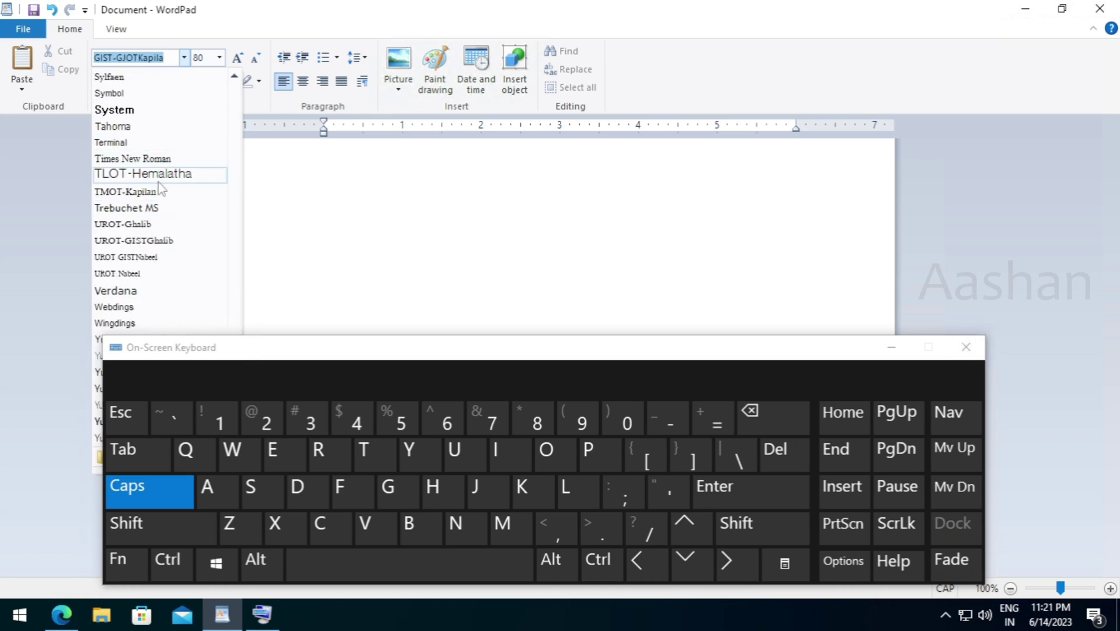
{"action": "left_click", "coordinate": [167, 225]}
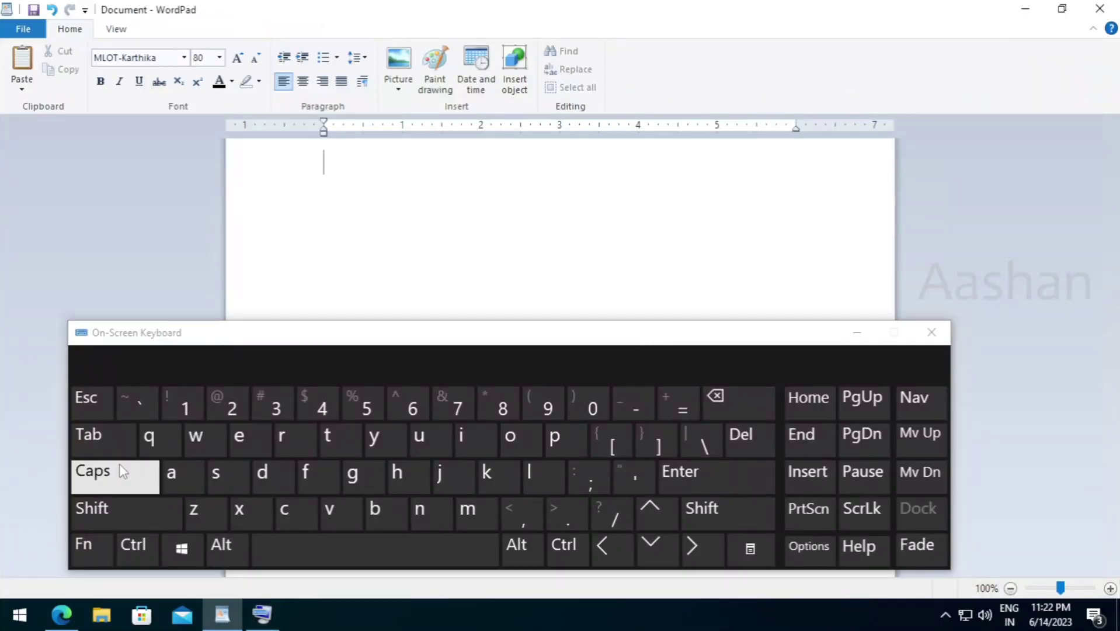
Step: Type the Malayalam word with the on-screen K, J and H keys, Caps on
{"action": "left_click", "coordinate": [117, 472]}
{"action": "left_click", "coordinate": [503, 484]}
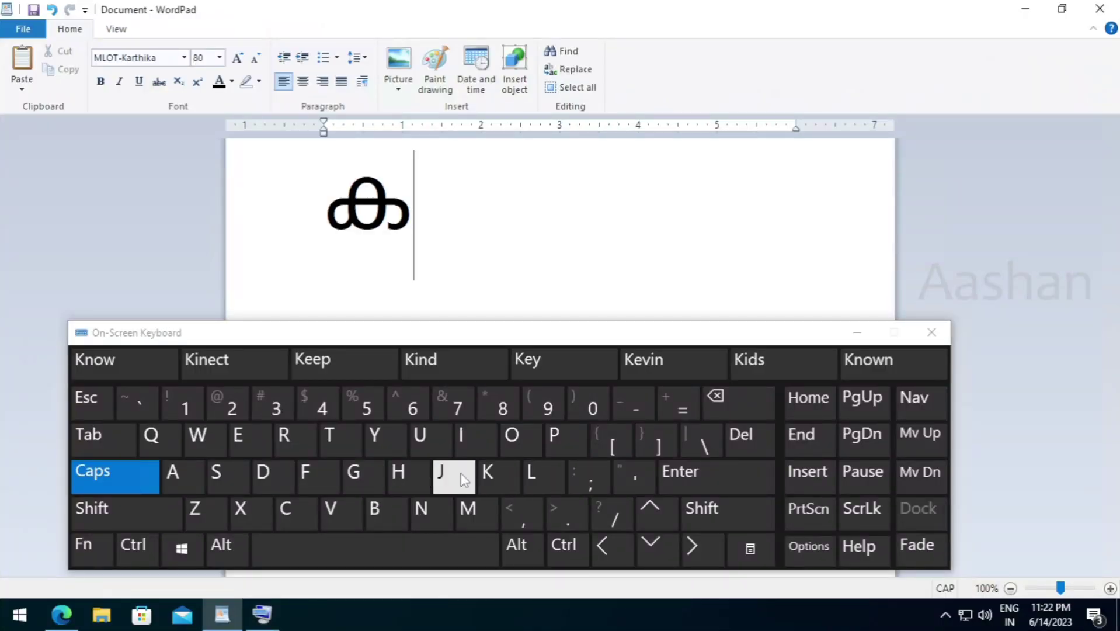
{"action": "left_click", "coordinate": [448, 482]}
{"action": "left_click", "coordinate": [412, 482]}
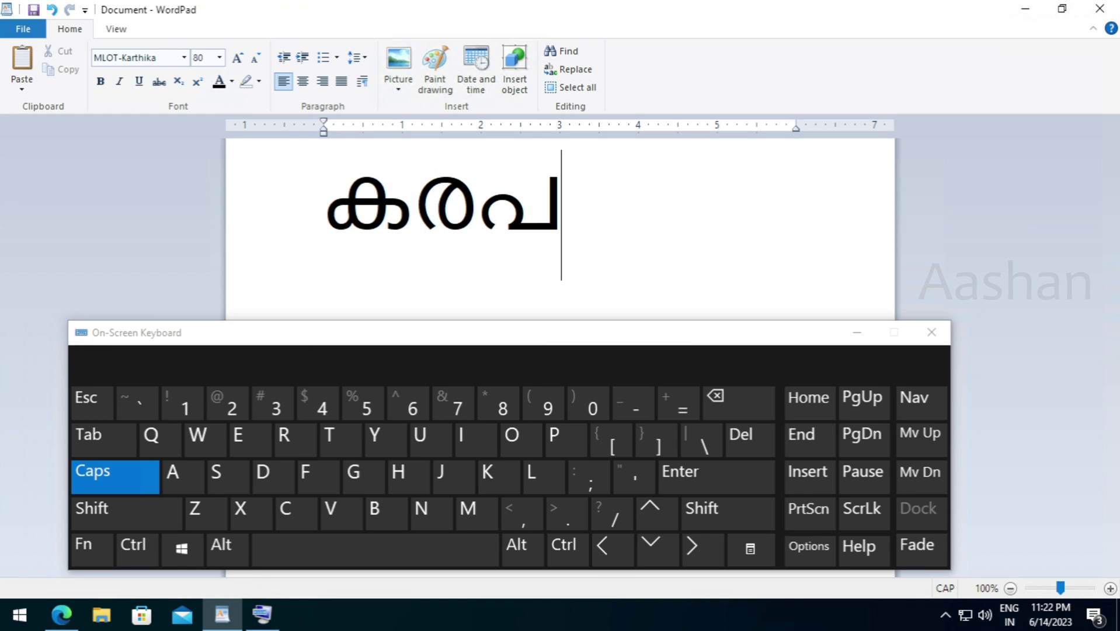
Step: Select all the Malayalam text, check its font list without changing it, then deselect
{"action": "key", "text": "ctrl+a"}
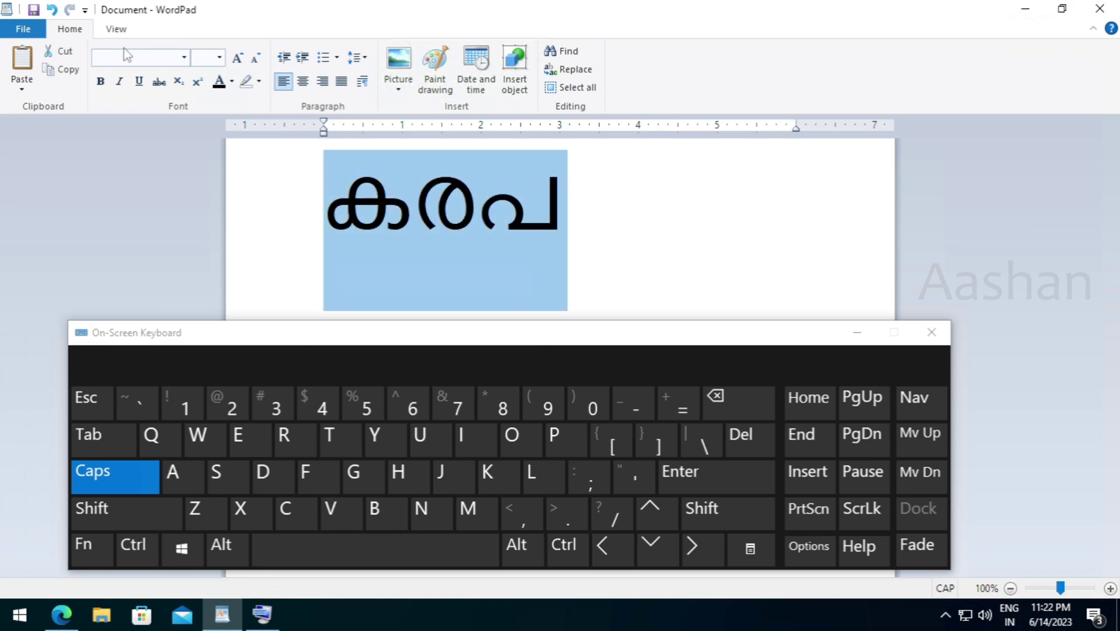
{"action": "left_click", "coordinate": [183, 57]}
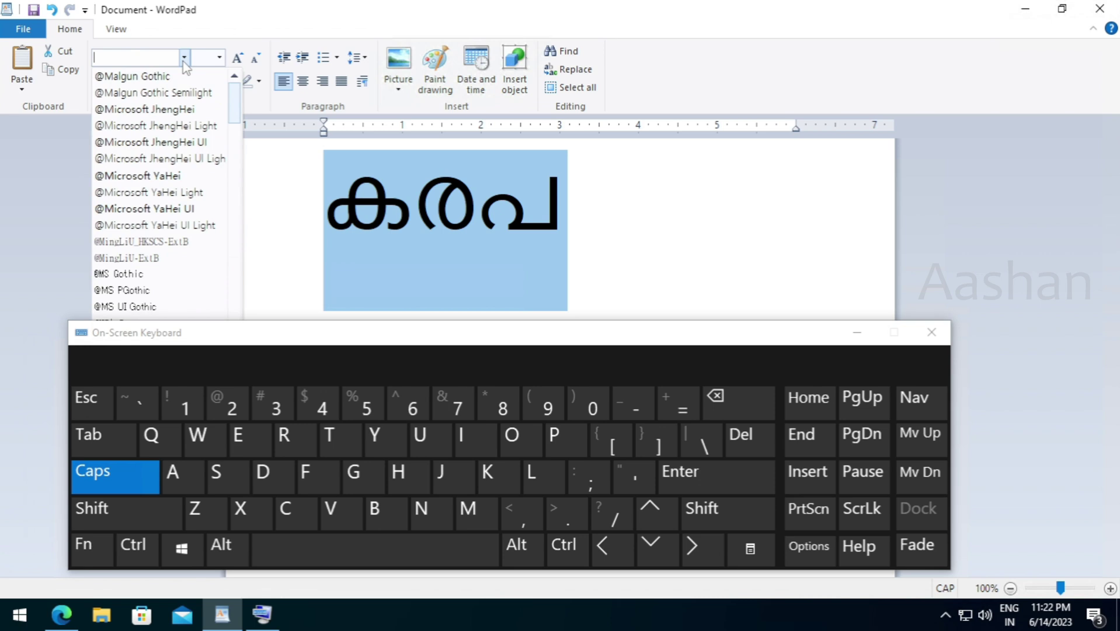
{"action": "left_click", "coordinate": [376, 188]}
{"action": "left_click", "coordinate": [411, 198]}
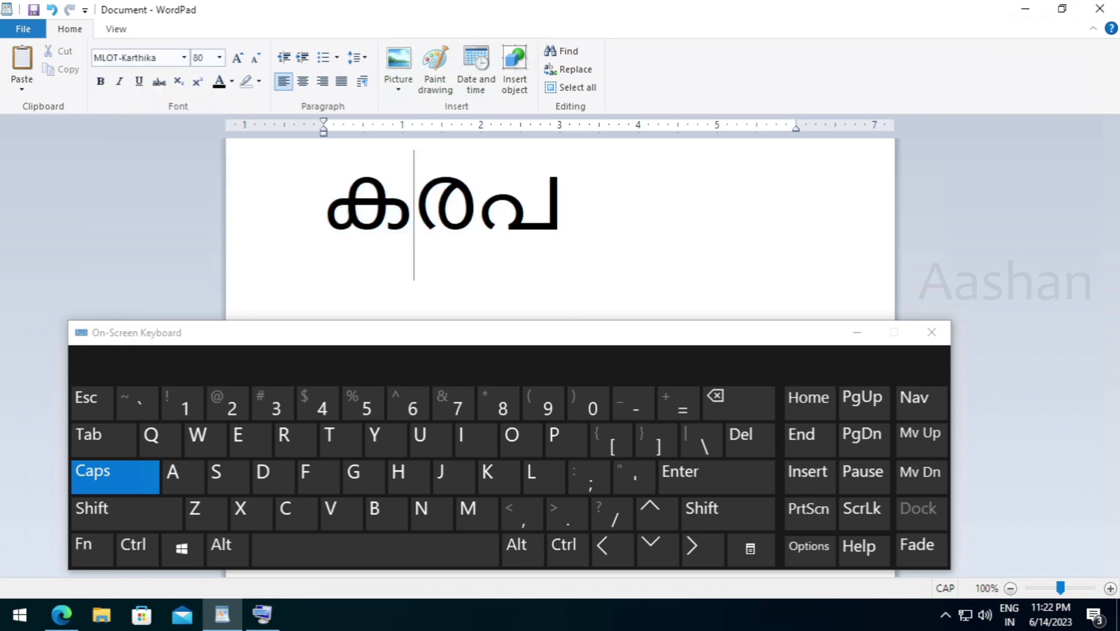
{"action": "left_click", "coordinate": [61, 614]}
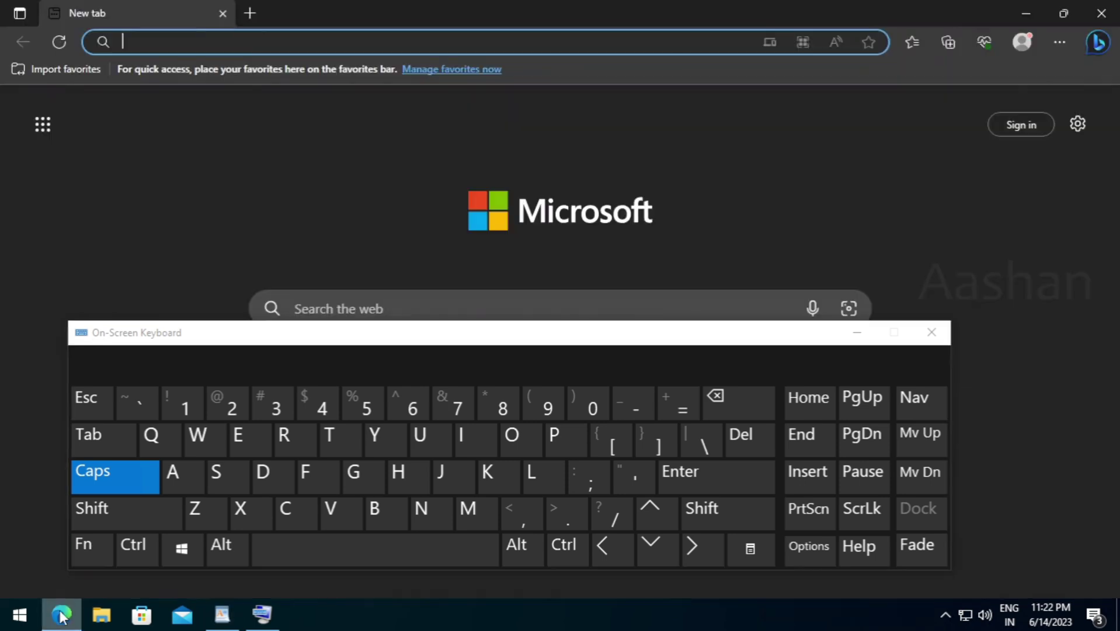
Step: Minimize the on-screen keyboard and search Google for 'malayalam font'
{"action": "left_click", "coordinate": [857, 332]}
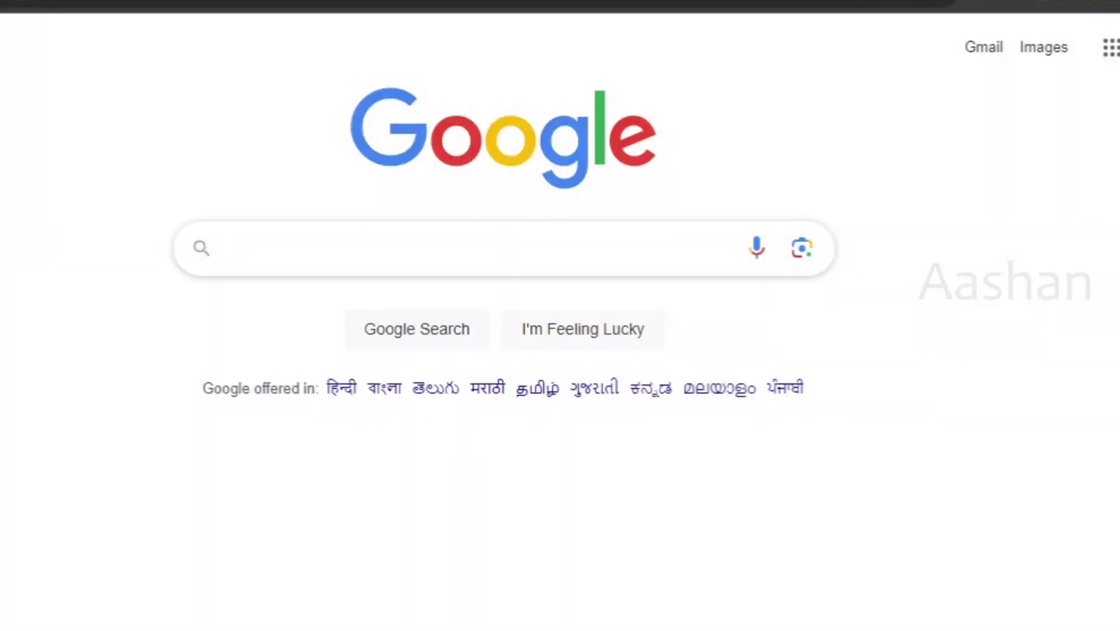
{"action": "type", "text": "ma"}
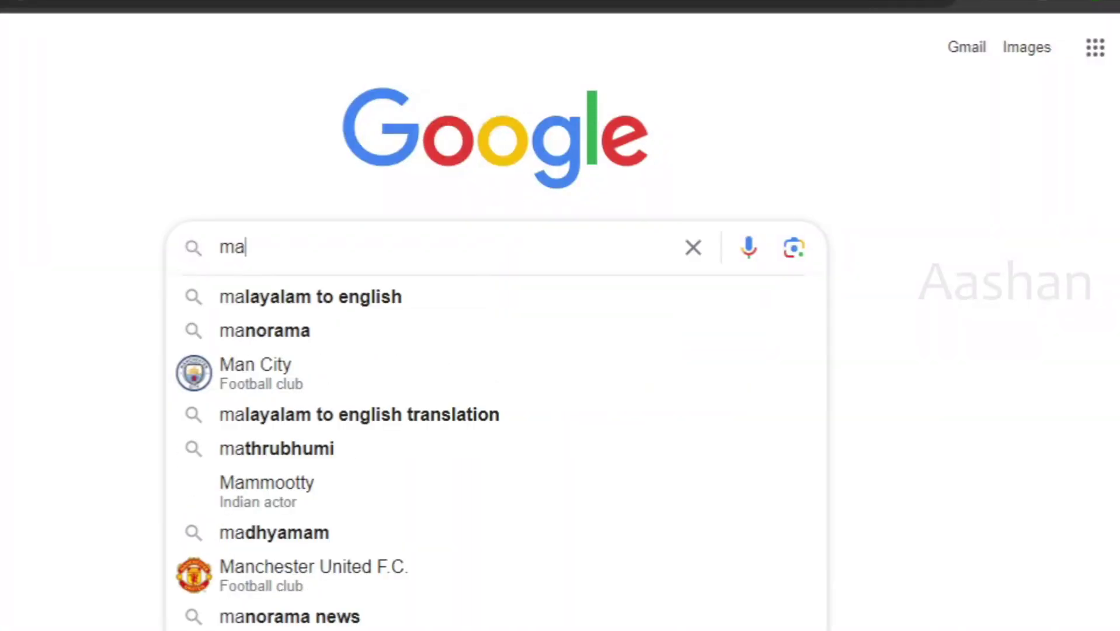
{"action": "type", "text": "laya"}
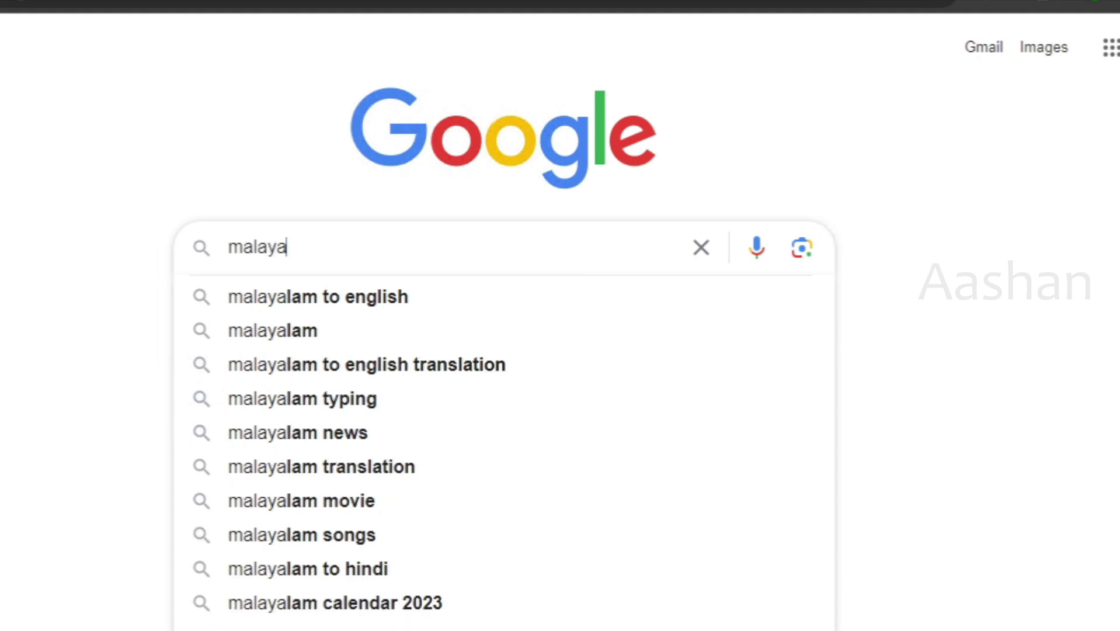
{"action": "type", "text": "lam font"}
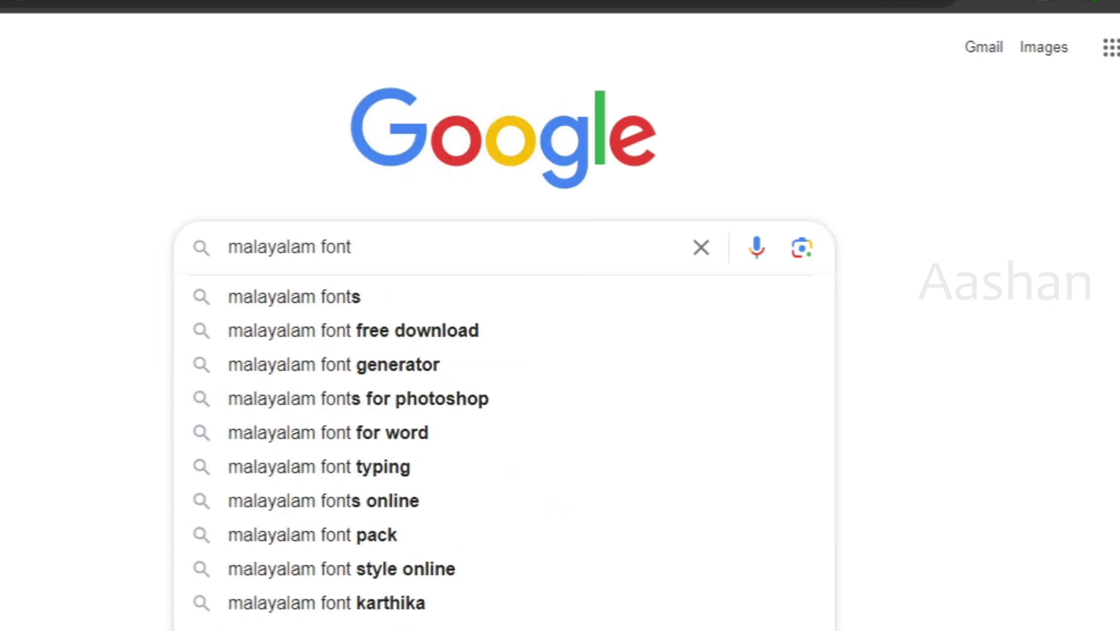
{"action": "key", "text": "Return"}
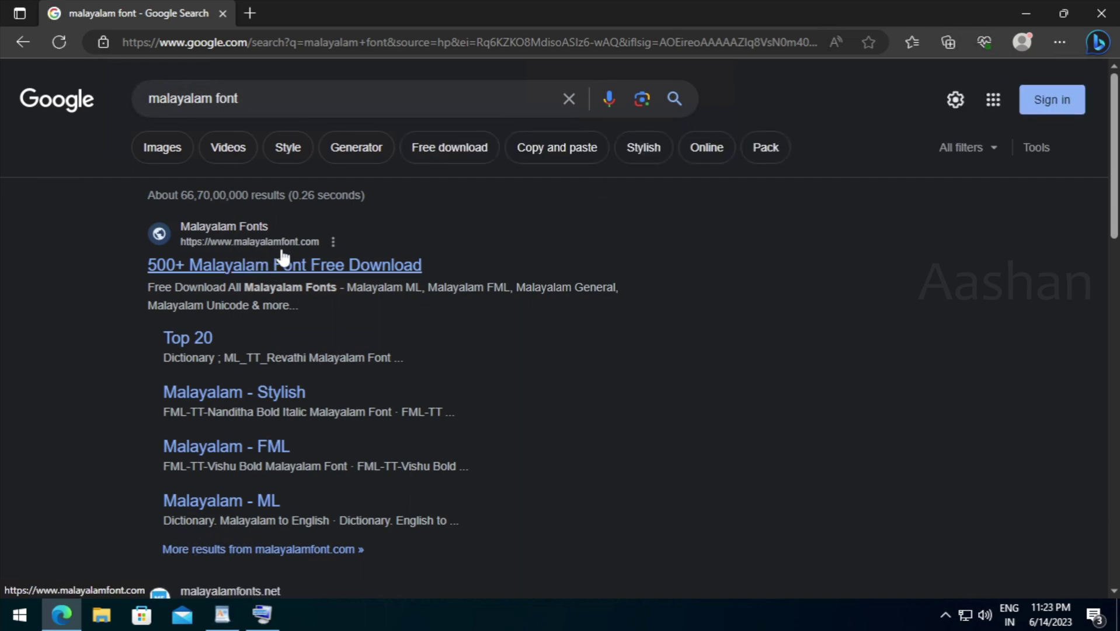
Step: Open the malayalamfont.com search result in a new tab
{"action": "scroll", "coordinate": [272, 269], "scroll_direction": "down", "scroll_amount": 8}
{"action": "scroll", "coordinate": [259, 330], "scroll_direction": "down", "scroll_amount": 4}
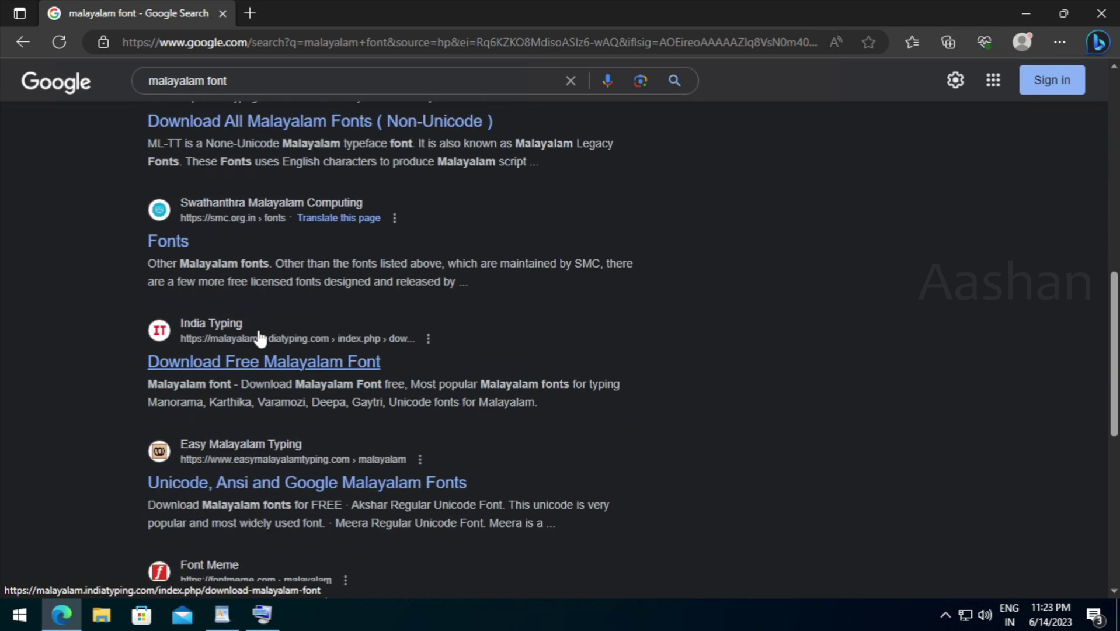
{"action": "scroll", "coordinate": [259, 333], "scroll_direction": "up", "scroll_amount": 12}
{"action": "right_click", "coordinate": [269, 268]}
{"action": "left_click", "coordinate": [355, 289]}
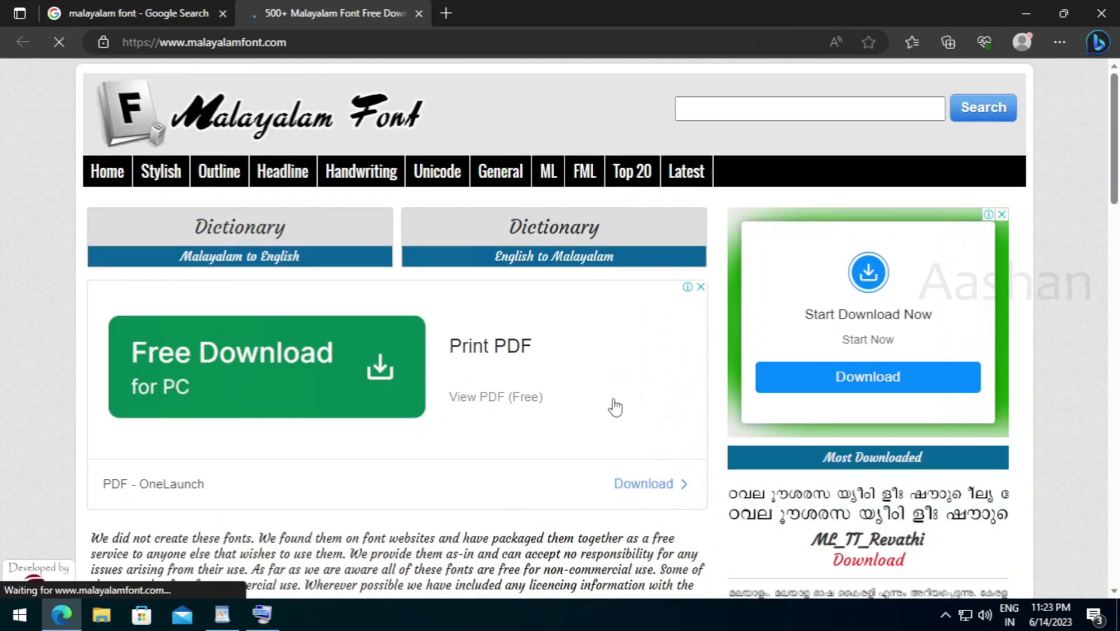
Step: Scroll to the Headline Font list and open FML-Padmanabha Bold's download page
{"action": "scroll", "coordinate": [578, 391], "scroll_direction": "down", "scroll_amount": 1}
{"action": "scroll", "coordinate": [543, 380], "scroll_direction": "down", "scroll_amount": 3}
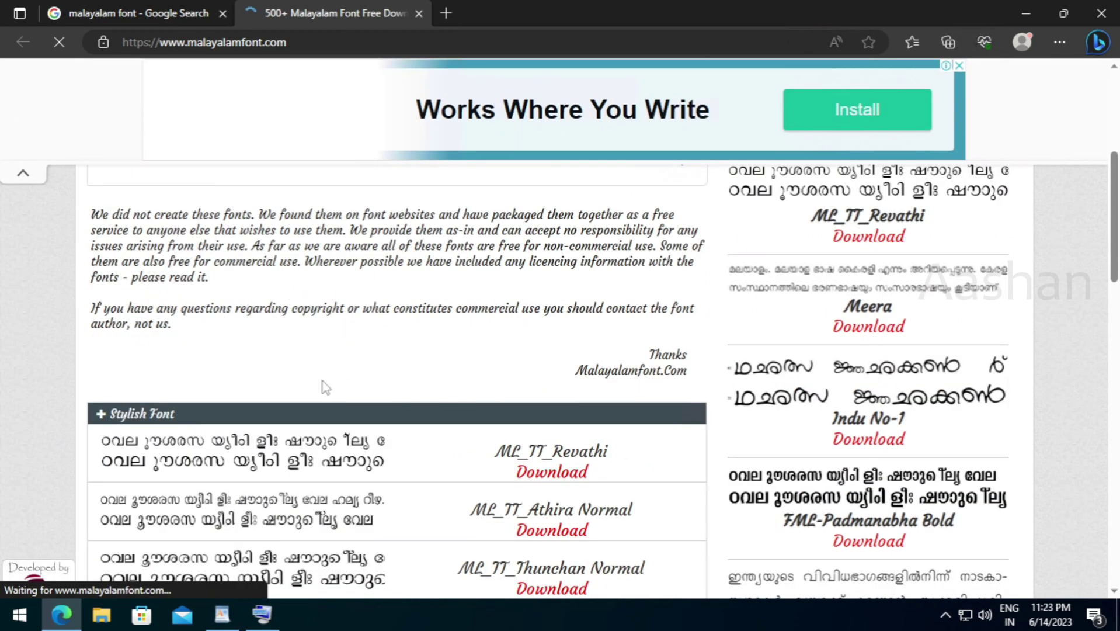
{"action": "scroll", "coordinate": [652, 458], "scroll_direction": "down", "scroll_amount": 8}
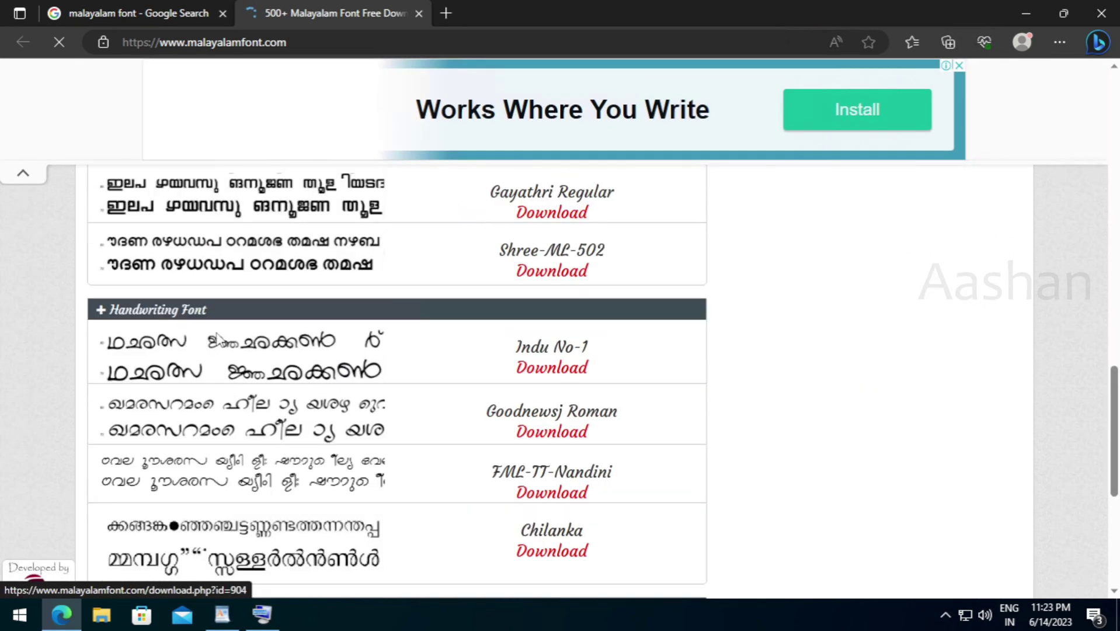
{"action": "scroll", "coordinate": [208, 336], "scroll_direction": "down", "scroll_amount": 3}
{"action": "scroll", "coordinate": [197, 244], "scroll_direction": "up", "scroll_amount": 8}
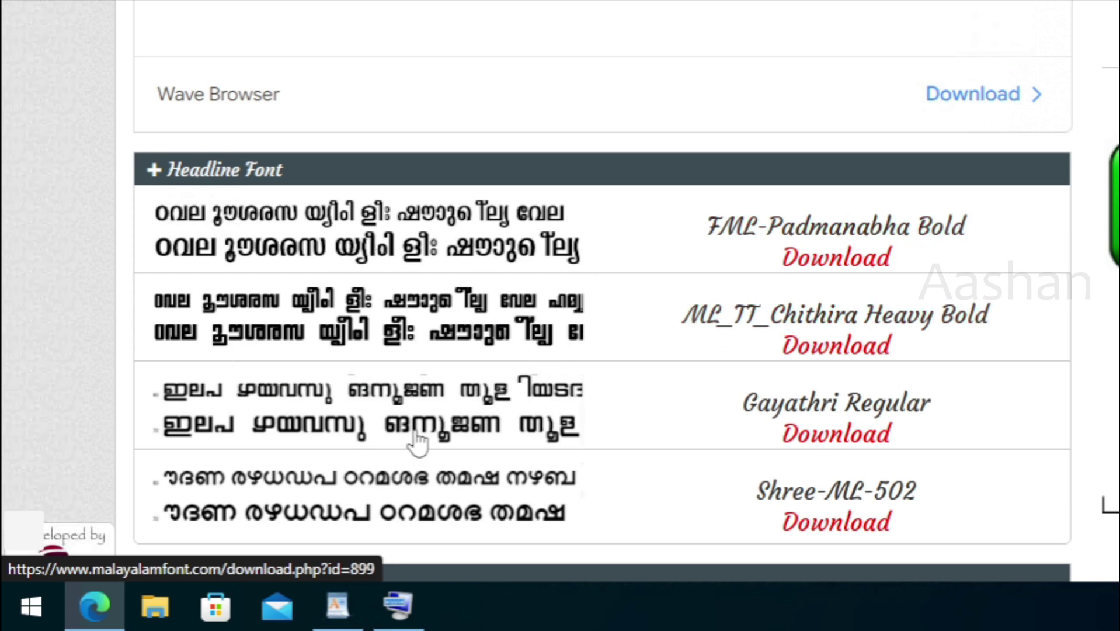
{"action": "scroll", "coordinate": [418, 445], "scroll_direction": "down", "scroll_amount": 4}
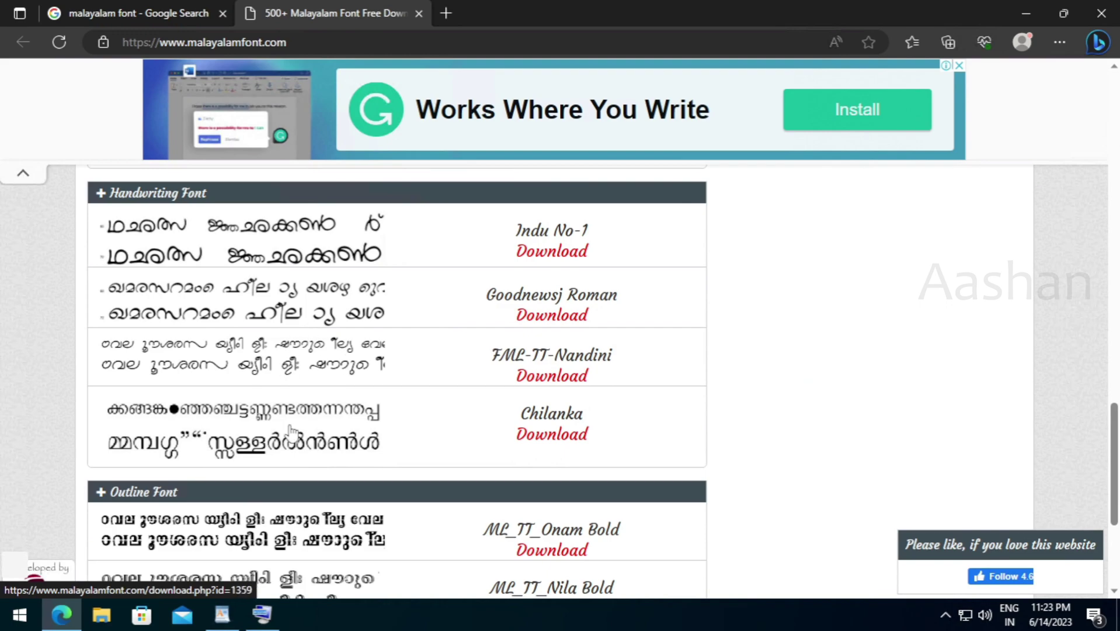
{"action": "scroll", "coordinate": [278, 384], "scroll_direction": "down", "scroll_amount": 4}
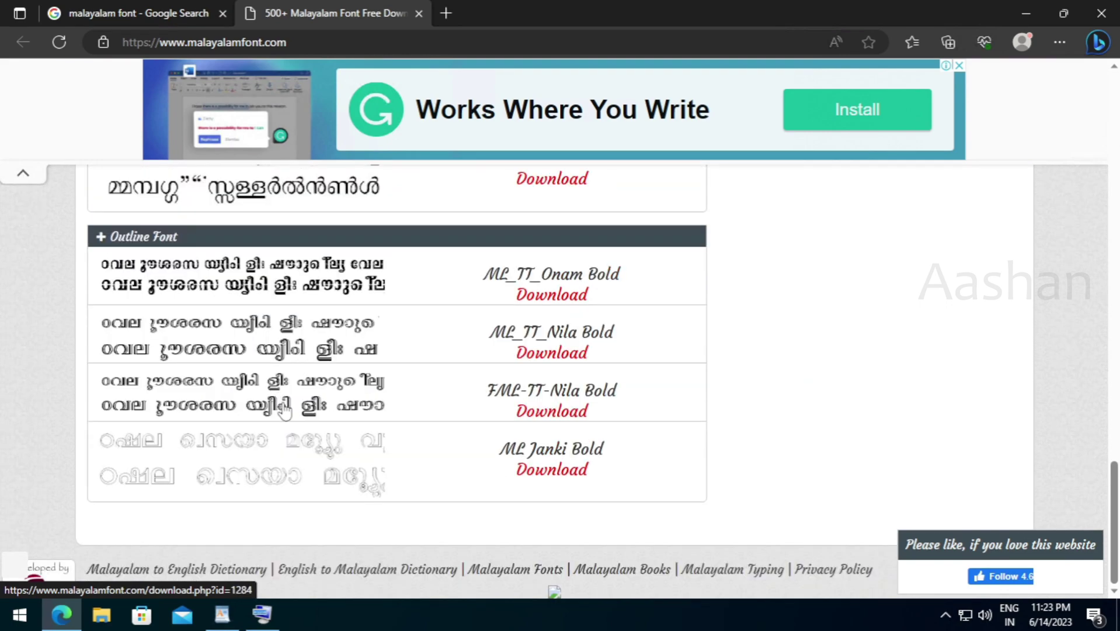
{"action": "scroll", "coordinate": [460, 462], "scroll_direction": "up", "scroll_amount": 10}
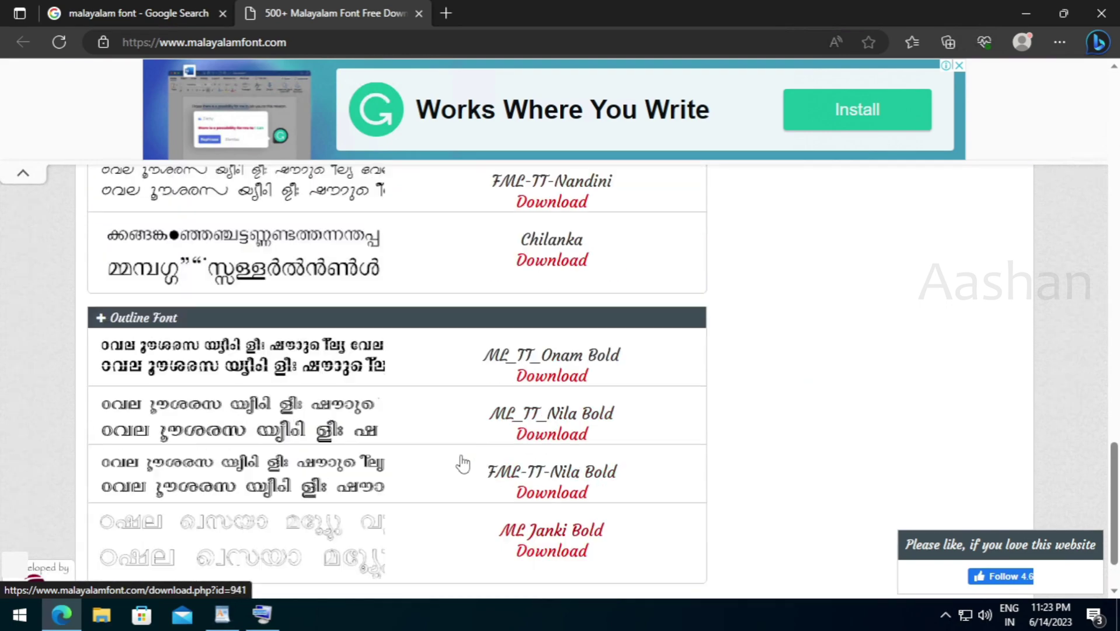
{"action": "scroll", "coordinate": [461, 462], "scroll_direction": "down", "scroll_amount": 4}
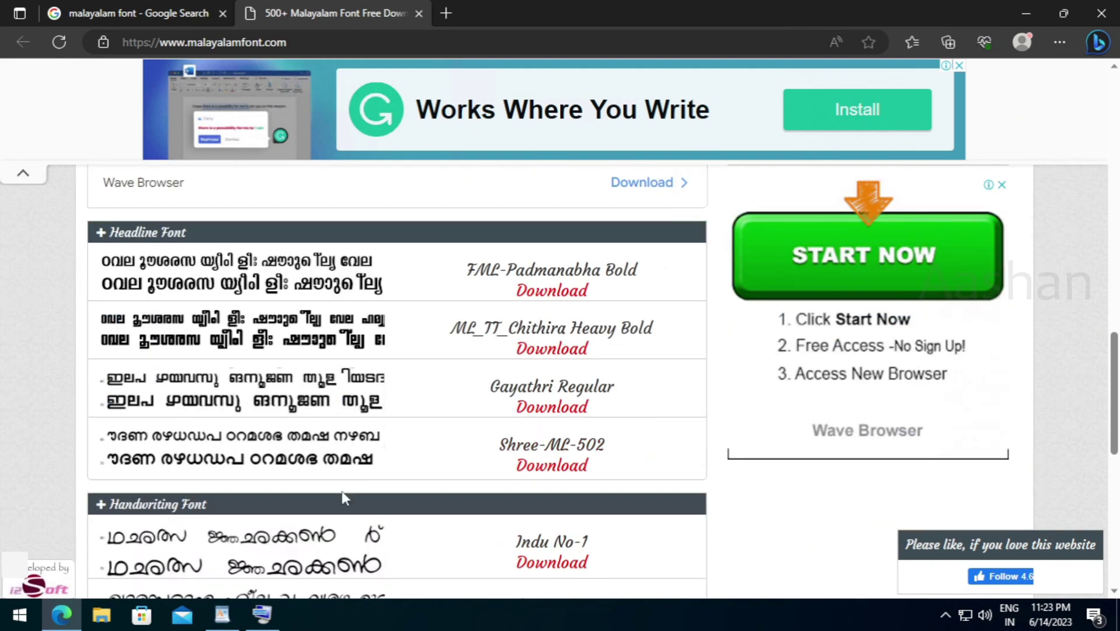
{"action": "scroll", "coordinate": [306, 393], "scroll_direction": "up", "scroll_amount": 7}
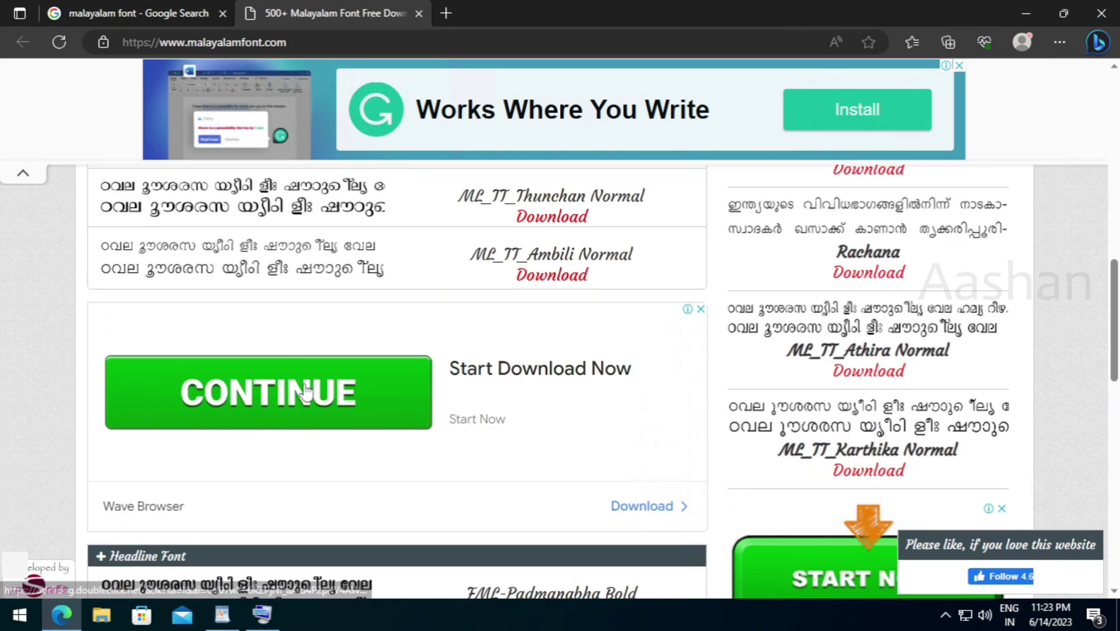
{"action": "scroll", "coordinate": [306, 393], "scroll_direction": "up", "scroll_amount": 1}
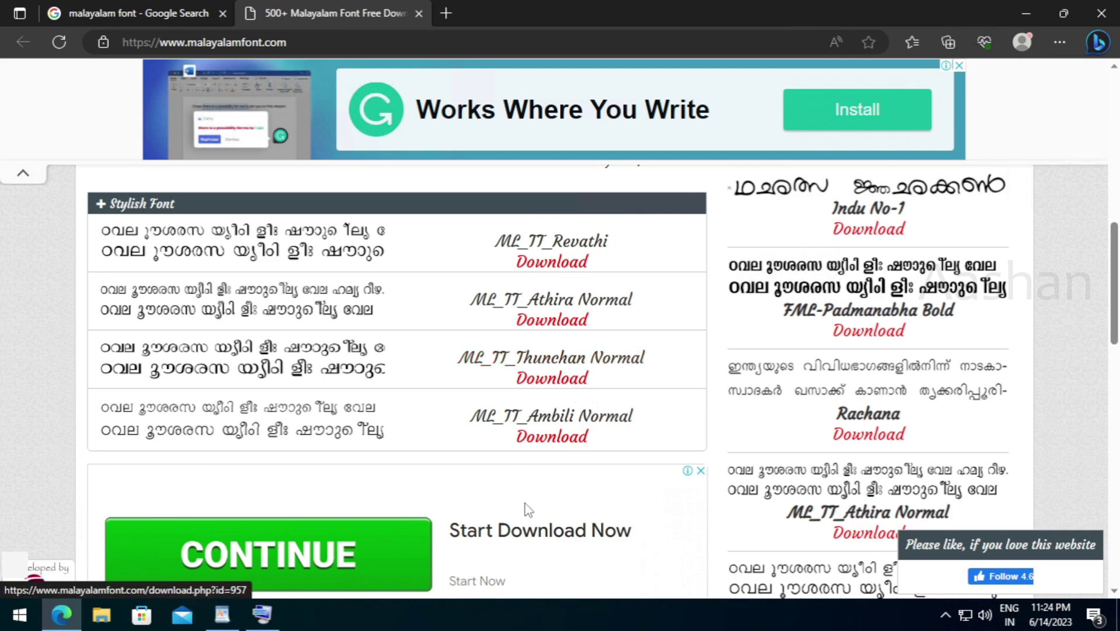
{"action": "scroll", "coordinate": [524, 508], "scroll_direction": "down", "scroll_amount": 5}
{"action": "scroll", "coordinate": [451, 499], "scroll_direction": "down", "scroll_amount": 3}
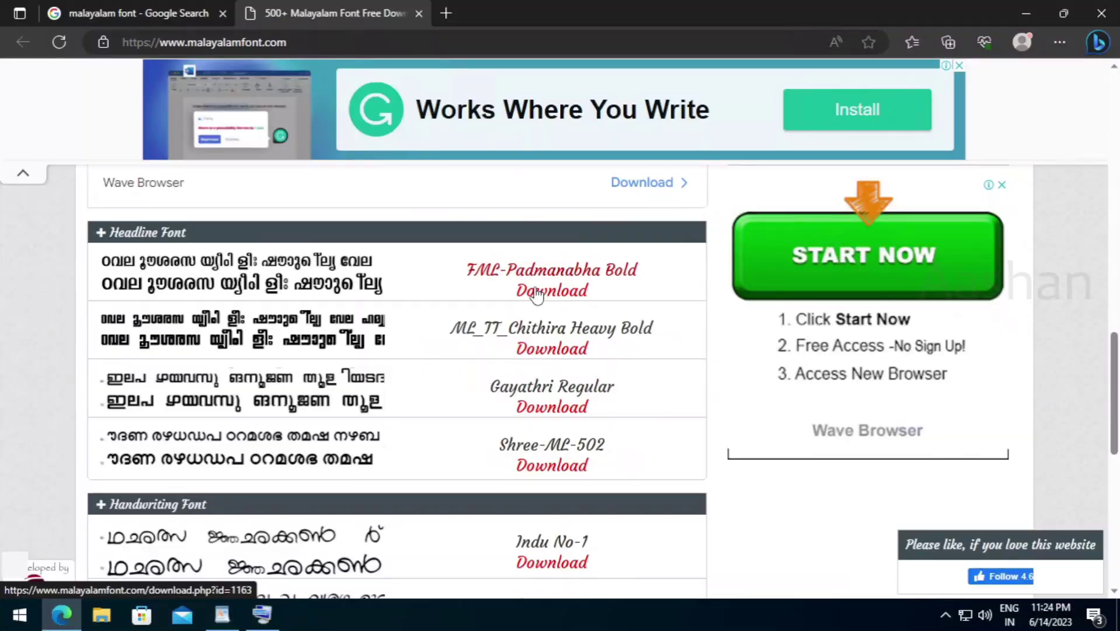
{"action": "left_click", "coordinate": [510, 166]}
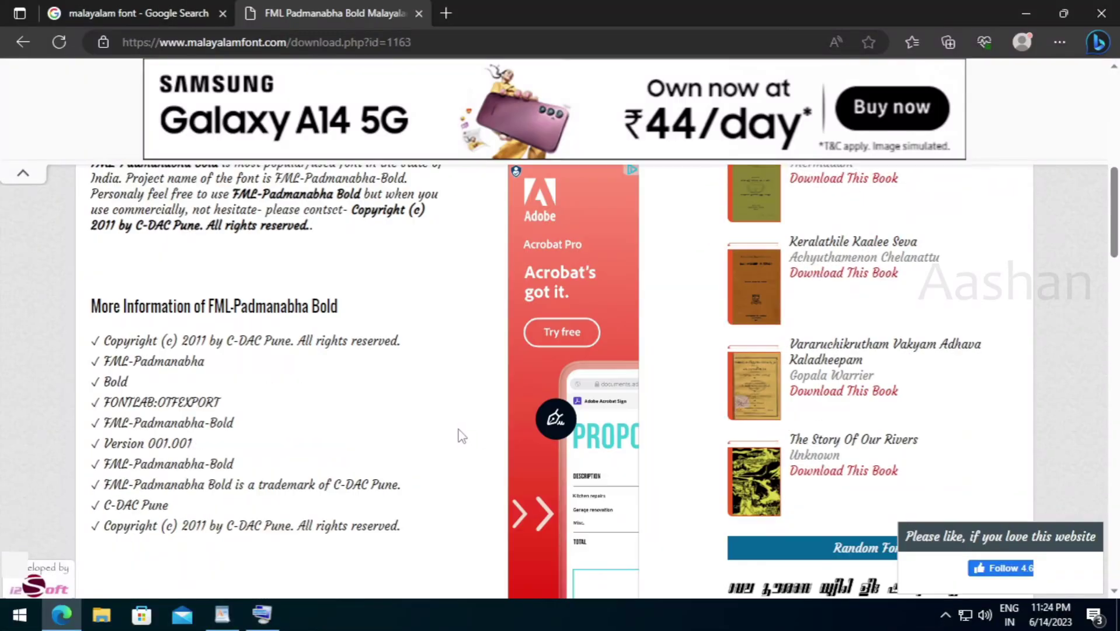
Step: Enter the captcha code and download FML-Padmanabha-Bold.ttf
{"action": "scroll", "coordinate": [400, 442], "scroll_direction": "down", "scroll_amount": 4}
{"action": "scroll", "coordinate": [458, 435], "scroll_direction": "down", "scroll_amount": 3}
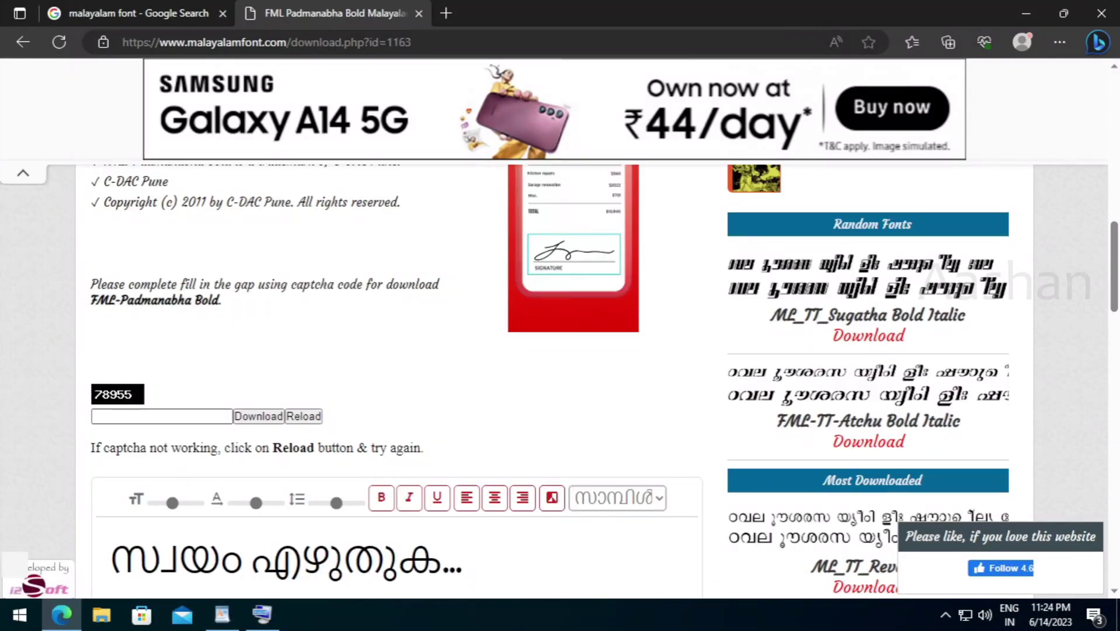
{"action": "scroll", "coordinate": [458, 435], "scroll_direction": "up", "scroll_amount": 4}
{"action": "scroll", "coordinate": [372, 265], "scroll_direction": "up", "scroll_amount": 5}
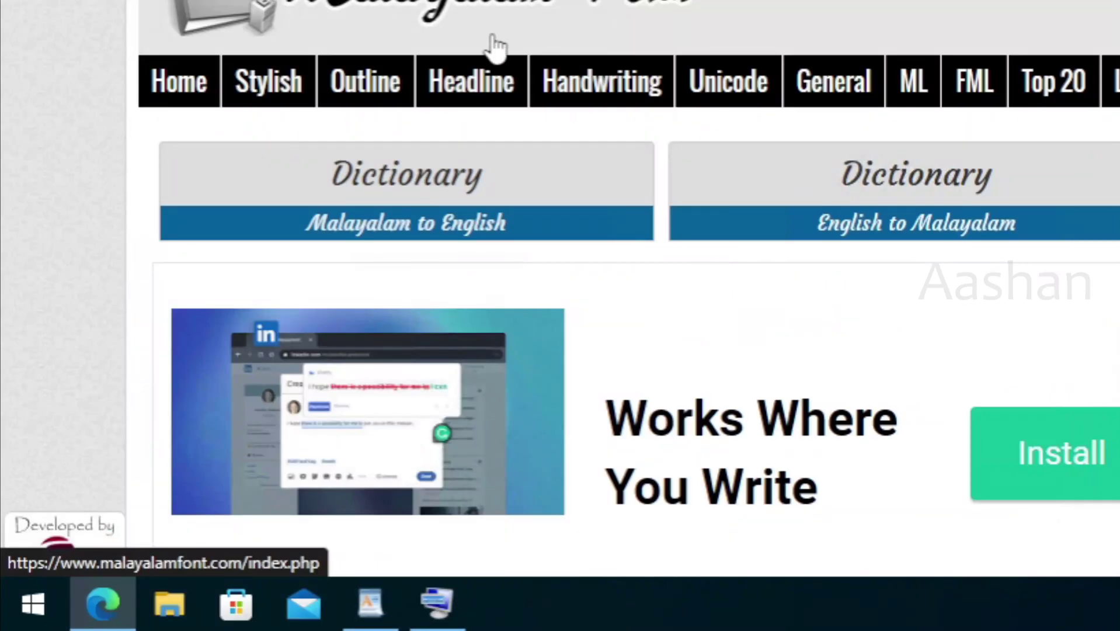
{"action": "scroll", "coordinate": [297, 279], "scroll_direction": "down", "scroll_amount": 4}
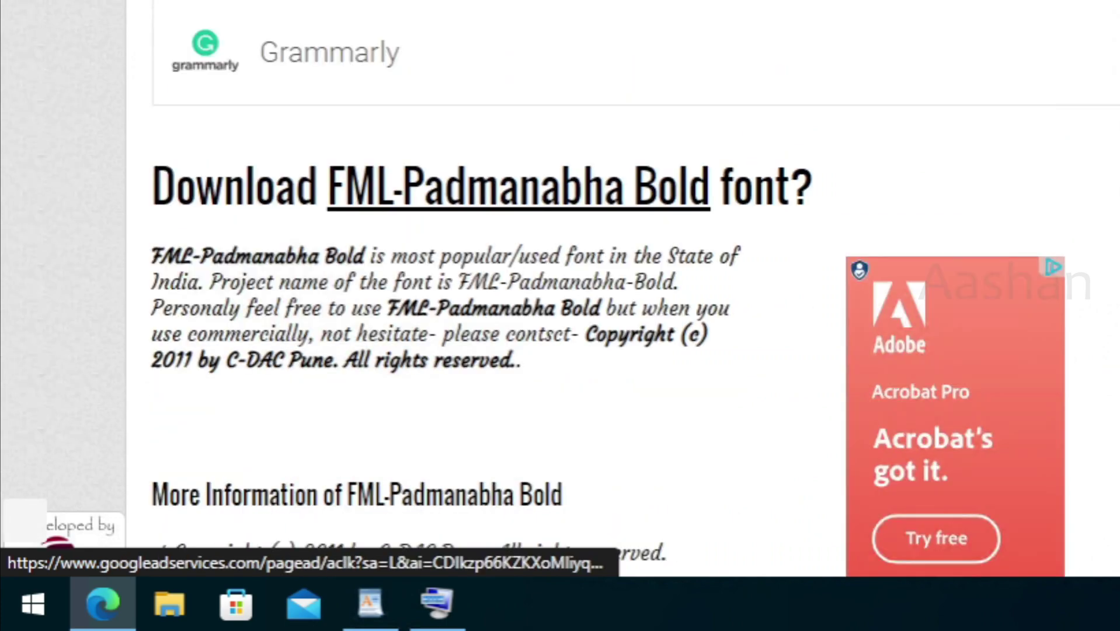
{"action": "scroll", "coordinate": [491, 76], "scroll_direction": "down", "scroll_amount": 10}
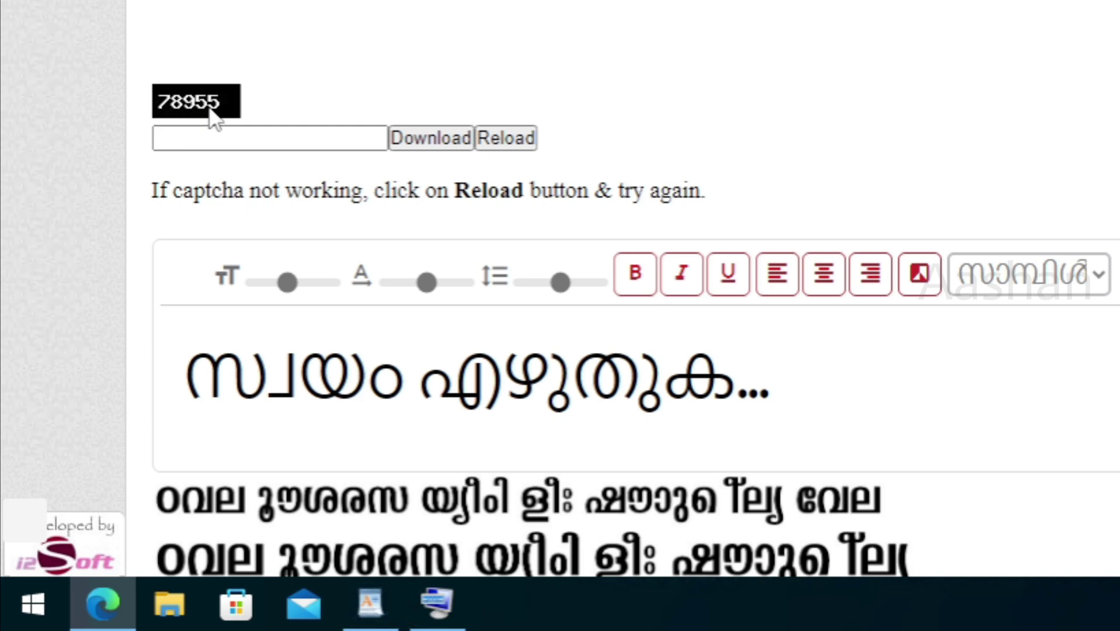
{"action": "left_click", "coordinate": [195, 137]}
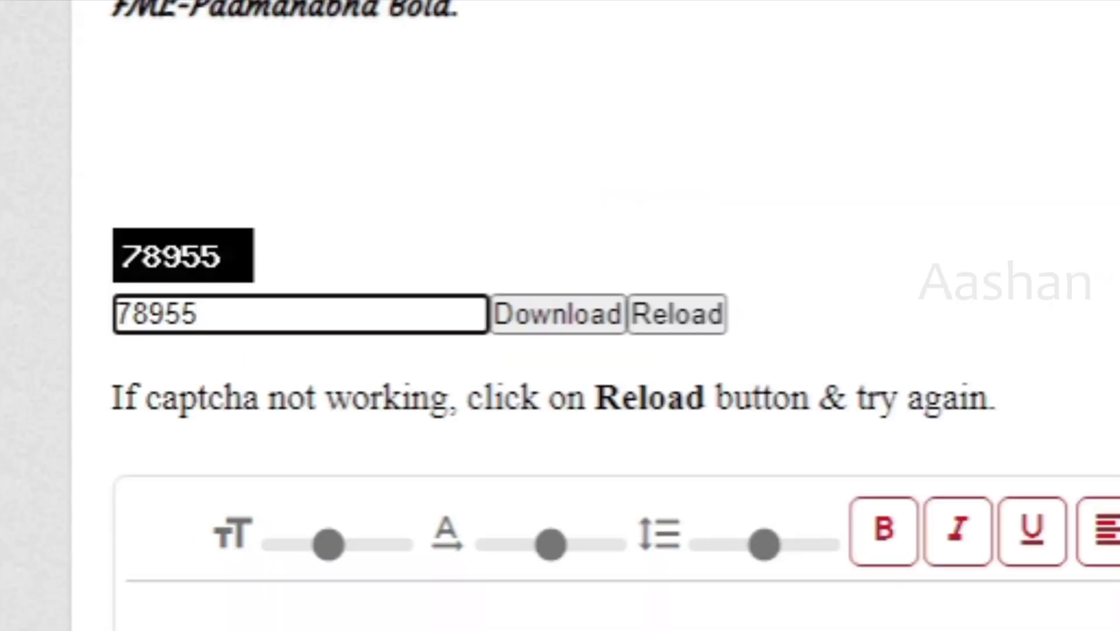
{"action": "left_click", "coordinate": [587, 333]}
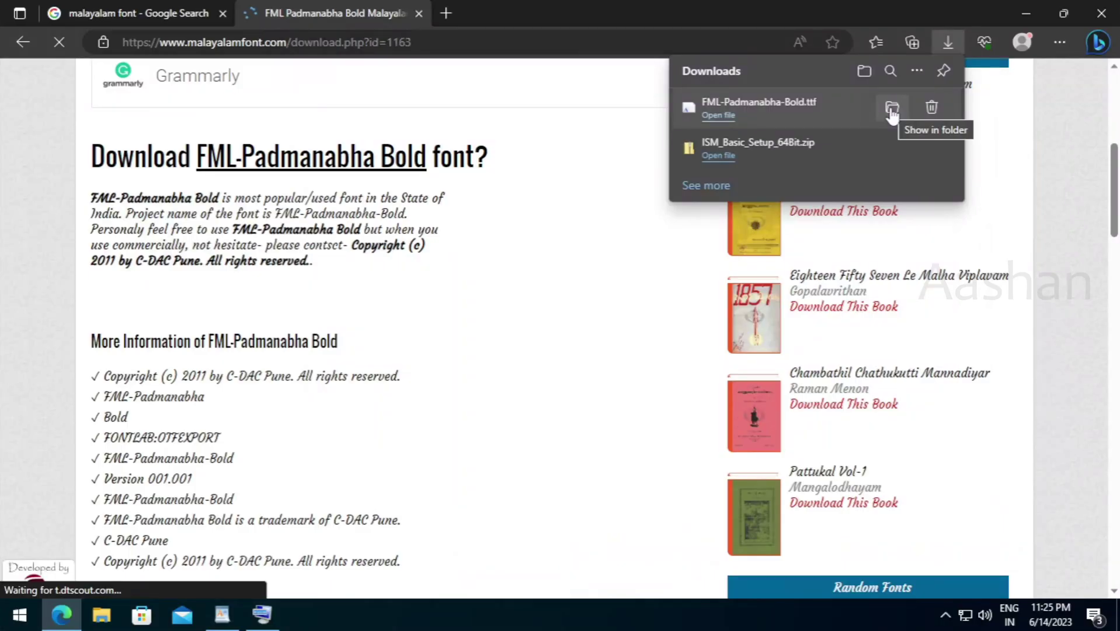
Step: Show the font in the Downloads folder, close the download tab, and select FML-Padmanabha-Bold
{"action": "left_click", "coordinate": [892, 109]}
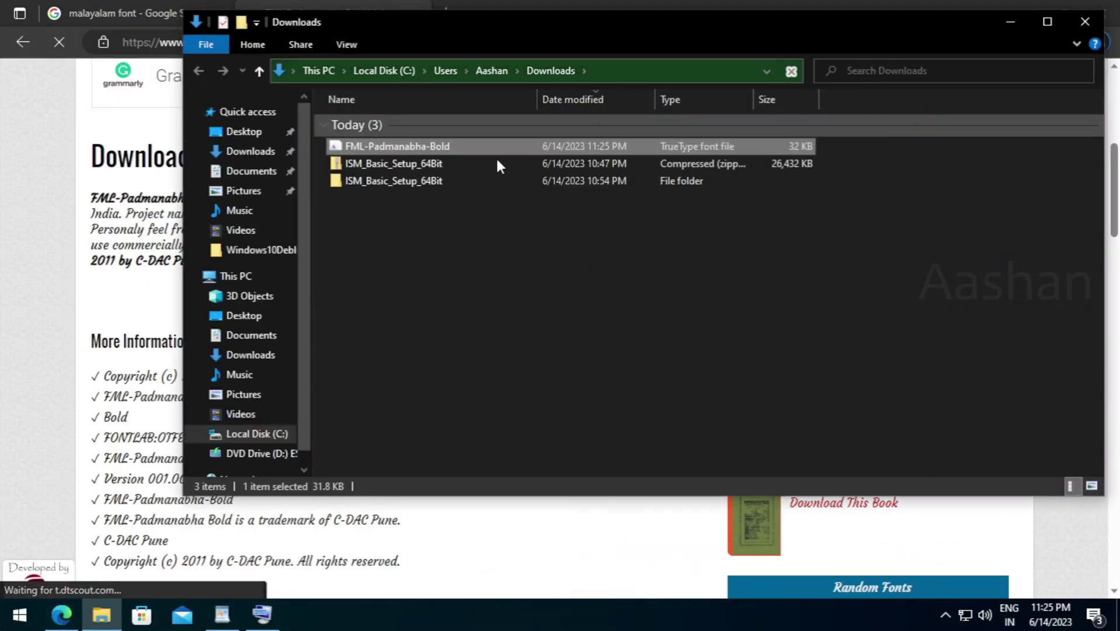
{"action": "left_click_drag", "start_coordinate": [463, 19], "coordinate": [324, 62]}
{"action": "left_click", "coordinate": [419, 13]}
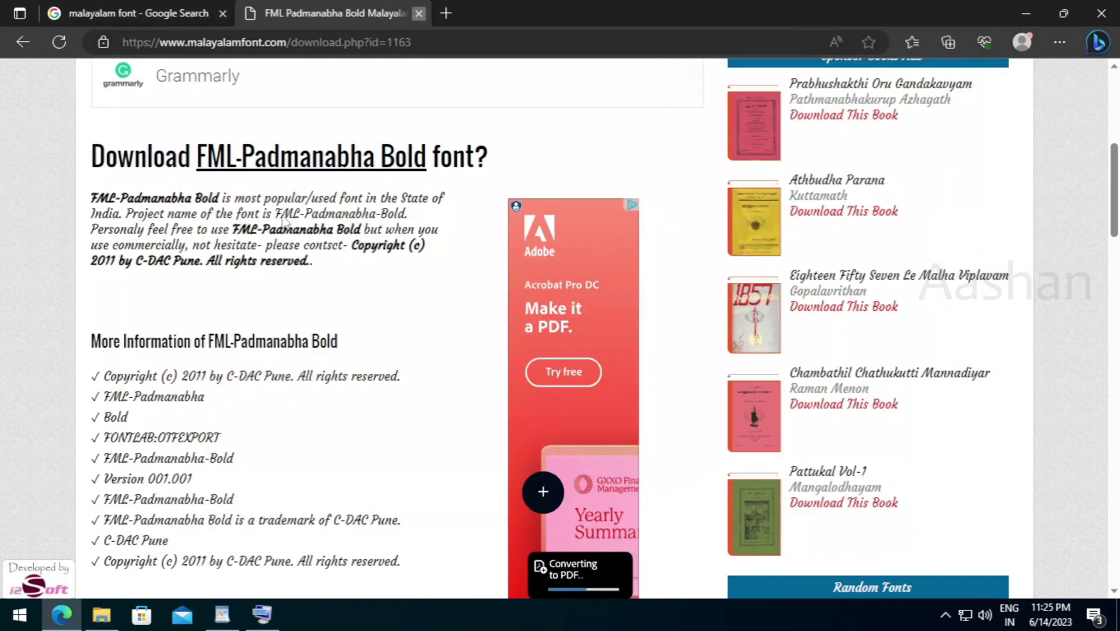
{"action": "left_click", "coordinate": [419, 13]}
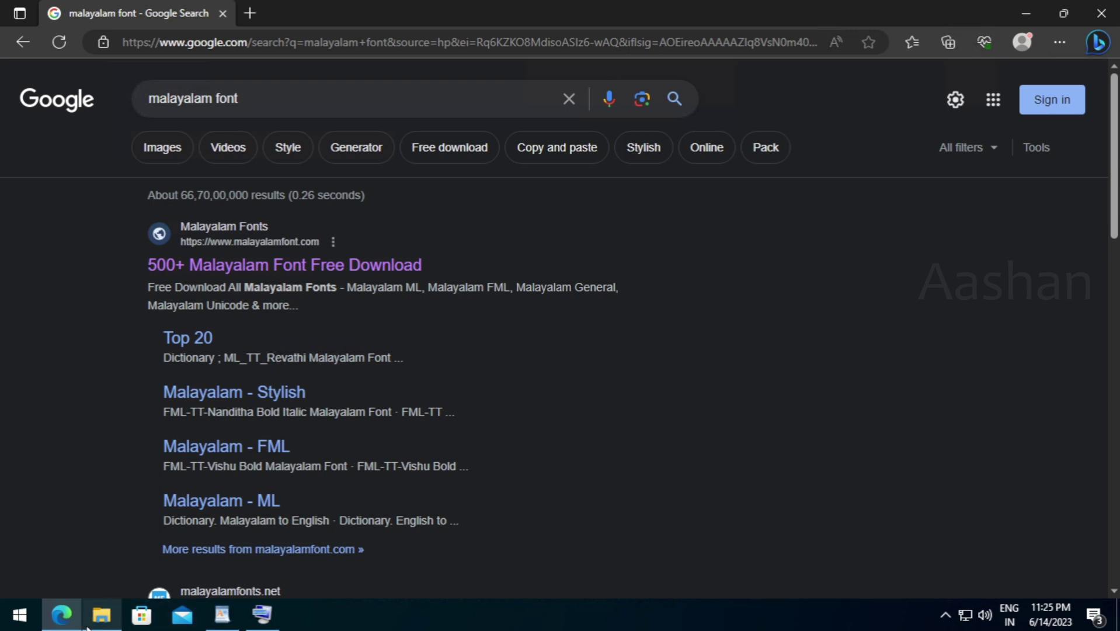
{"action": "left_click", "coordinate": [104, 624]}
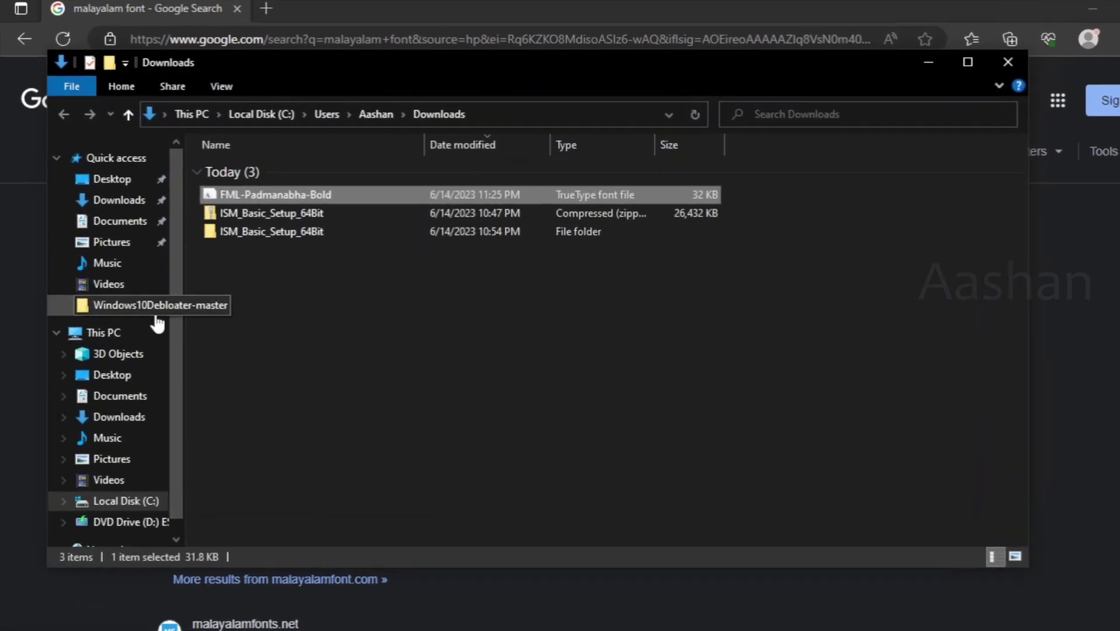
{"action": "scroll", "coordinate": [345, 255], "scroll_direction": "up", "scroll_amount": 2, "text": "ctrl"}
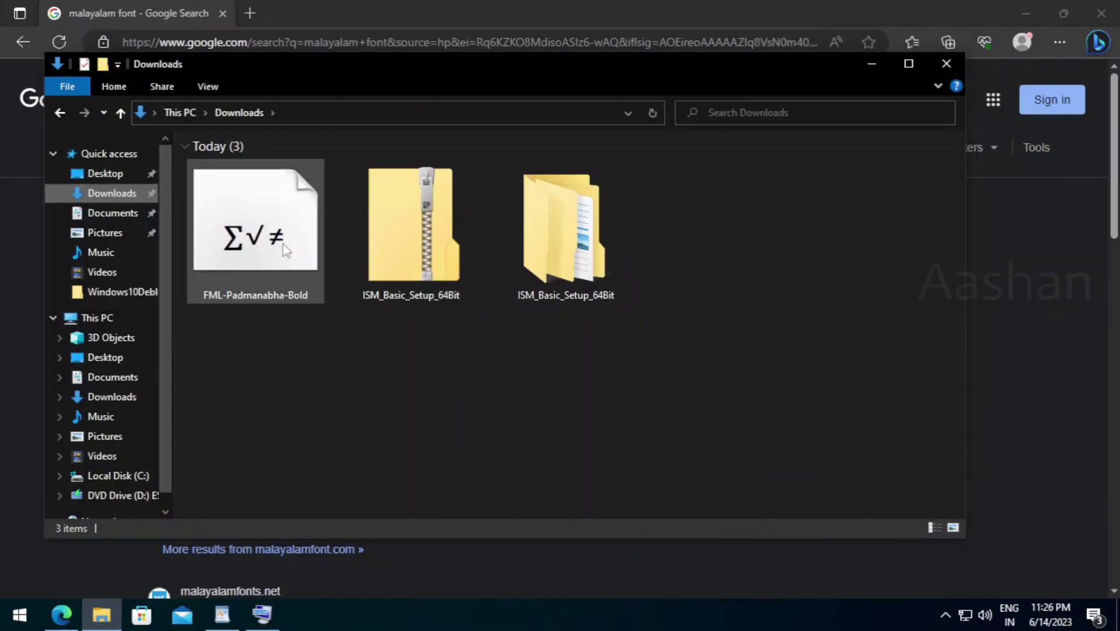
{"action": "left_click", "coordinate": [274, 229]}
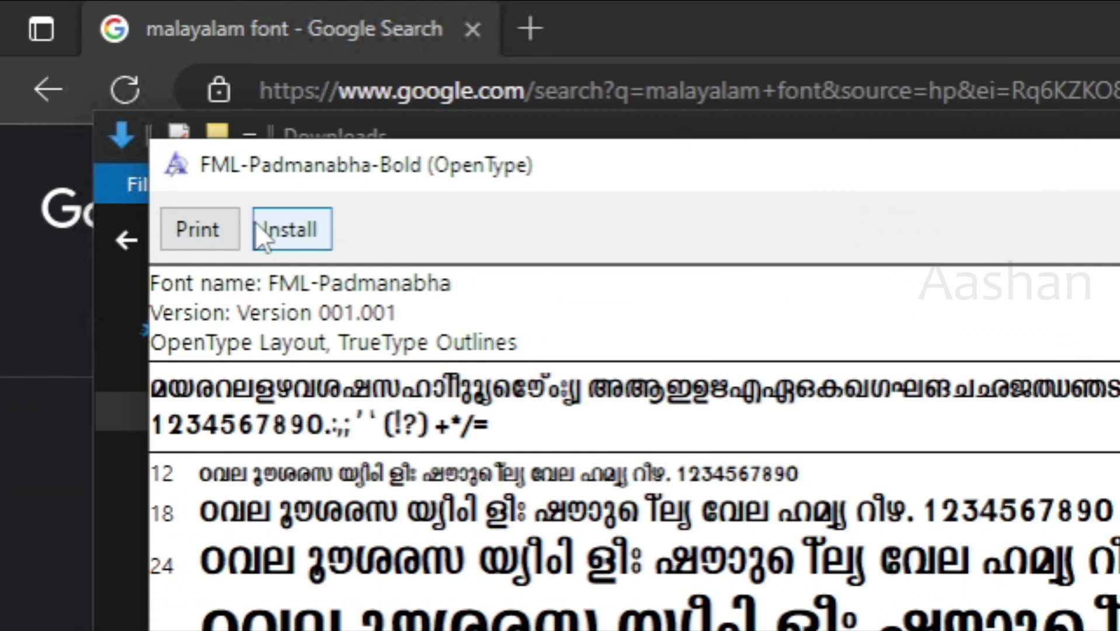
Step: Install FML-Padmanabha-Bold from Font Viewer and move the viewer window aside
{"action": "left_click", "coordinate": [283, 230]}
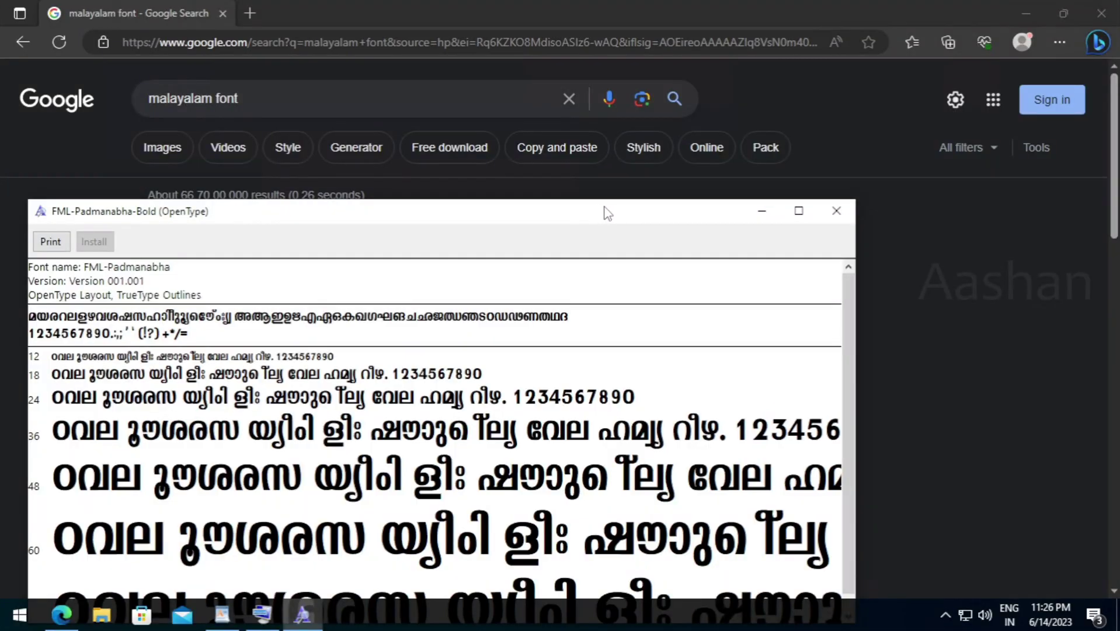
{"action": "left_click_drag", "start_coordinate": [607, 213], "coordinate": [707, 88]}
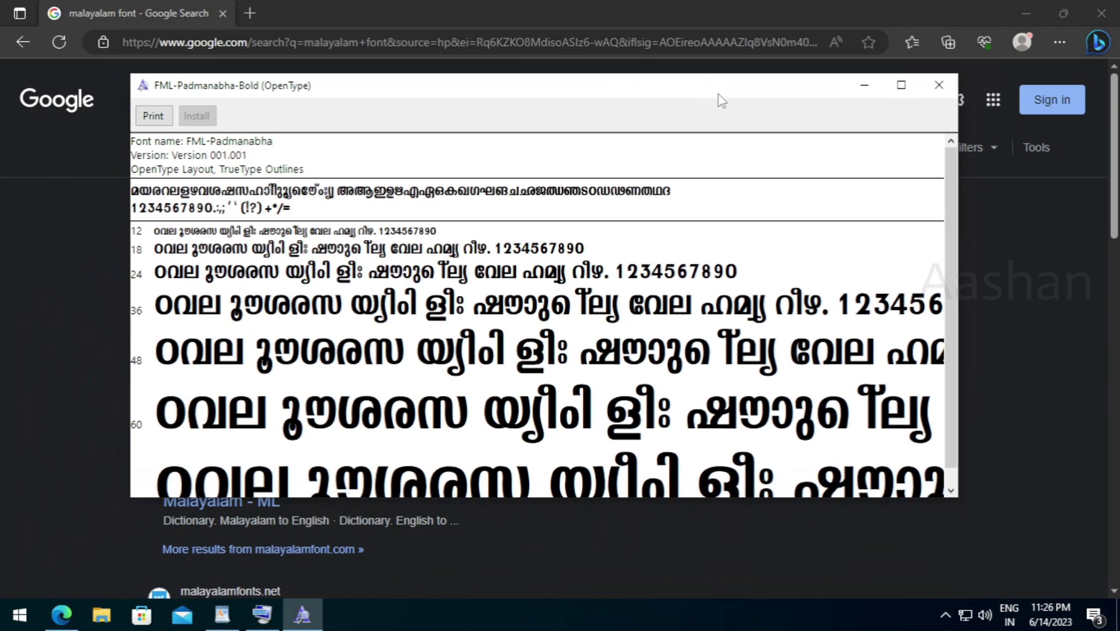
Step: Close the Font Viewer preview to return to the WordPad document
{"action": "left_click", "coordinate": [945, 87]}
{"action": "left_click", "coordinate": [939, 86]}
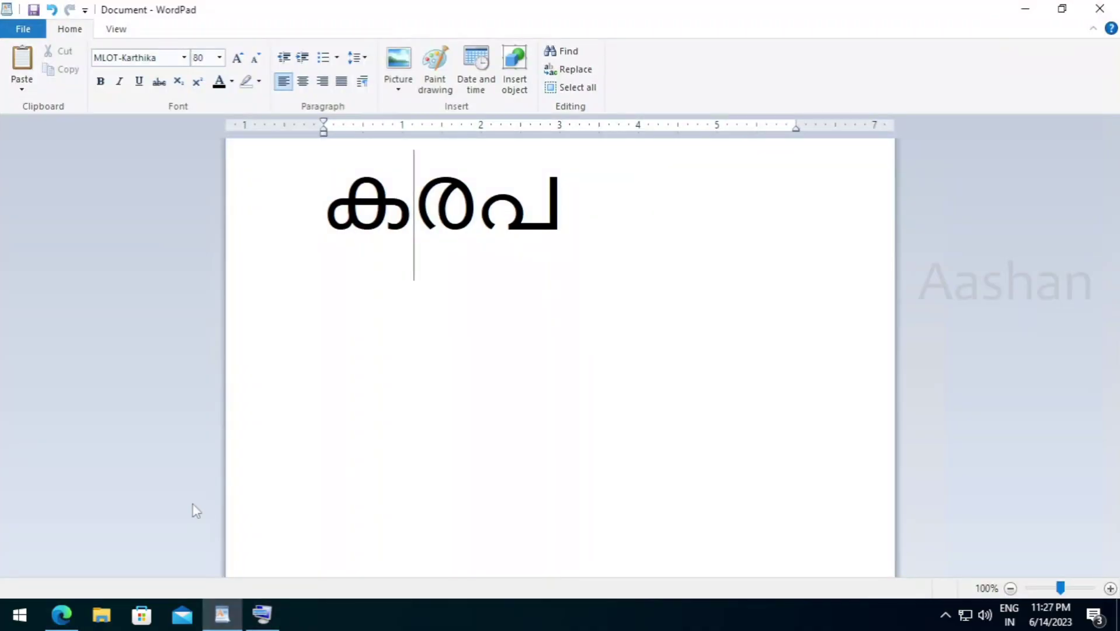